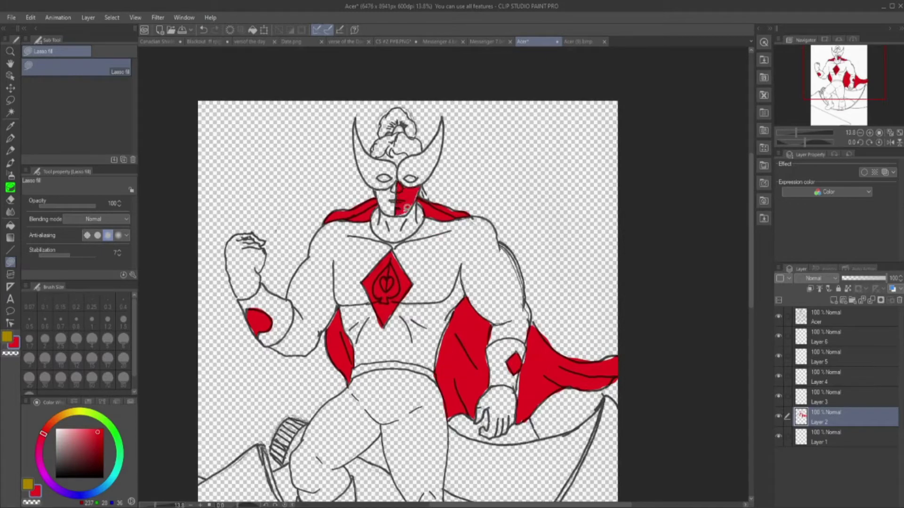
- Fill the mask's left half red on Layer 2, and fill both legs and the boot's triangle black on Layer 1
mouse_move(358, 163)
left_mouse_down()
mouse_move(379, 189)
mouse_move(355, 121)
left_mouse_up()
left_click_drag(752, 304, 753, 326)
left_click(825, 437)
left_click(55, 477)
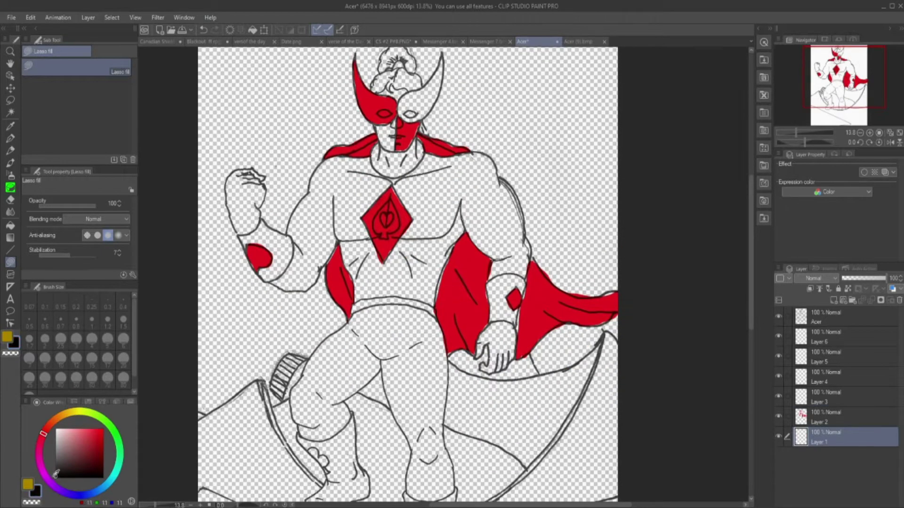
mouse_move(407, 494)
left_mouse_down()
mouse_move(382, 362)
mouse_move(407, 493)
left_mouse_up()
mouse_move(335, 441)
left_mouse_down()
mouse_move(300, 435)
mouse_move(338, 439)
left_mouse_up()
left_click_drag(752, 316, 752, 342)
left_click_drag(423, 444, 437, 443)
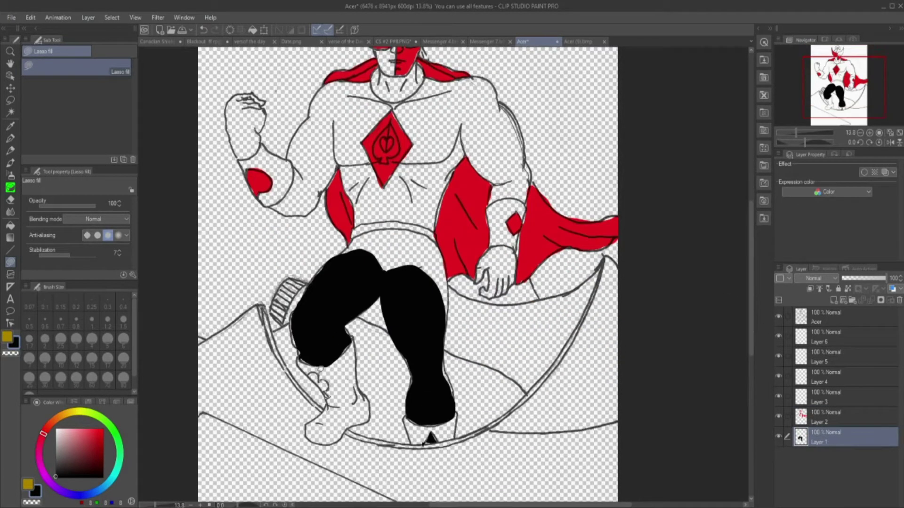
- Fill the club emblem on the raised boot, the hips, the lowered arm and the torso black
left_click_drag(317, 374, 328, 397)
left_click_drag(342, 256, 345, 262)
left_click_drag(489, 201, 492, 188)
left_click_drag(384, 220, 377, 202)
left_click_drag(751, 254, 751, 230)
mouse_move(415, 218)
left_mouse_down()
mouse_move(430, 152)
mouse_move(412, 215)
left_mouse_up()
- Fill the lower left face, the mask's right half, the remaining chest and the raised upper arm black
mouse_move(396, 118)
left_mouse_down()
mouse_move(394, 147)
mouse_move(396, 123)
left_mouse_up()
mouse_move(430, 110)
left_mouse_down()
mouse_move(399, 116)
mouse_move(424, 117)
left_mouse_up()
left_click_drag(399, 178, 339, 254)
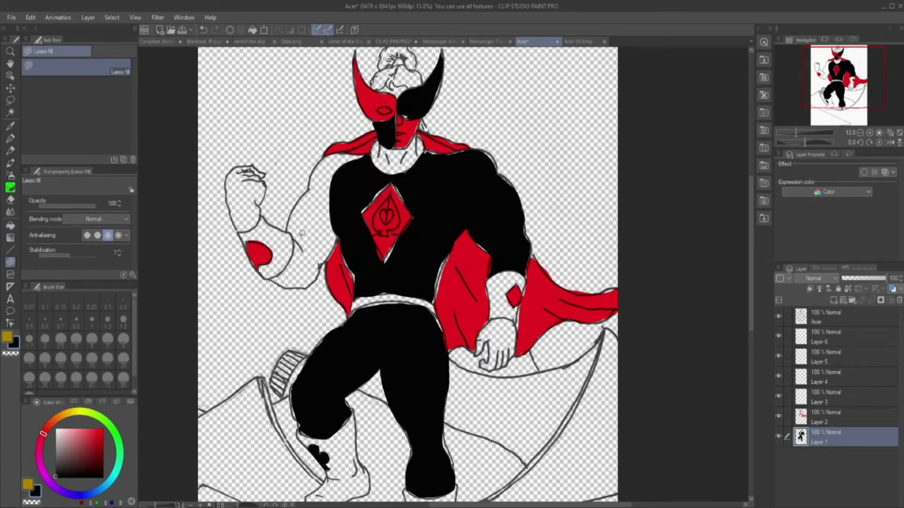
left_click_drag(329, 198, 306, 283)
left_click_drag(329, 155, 352, 176)
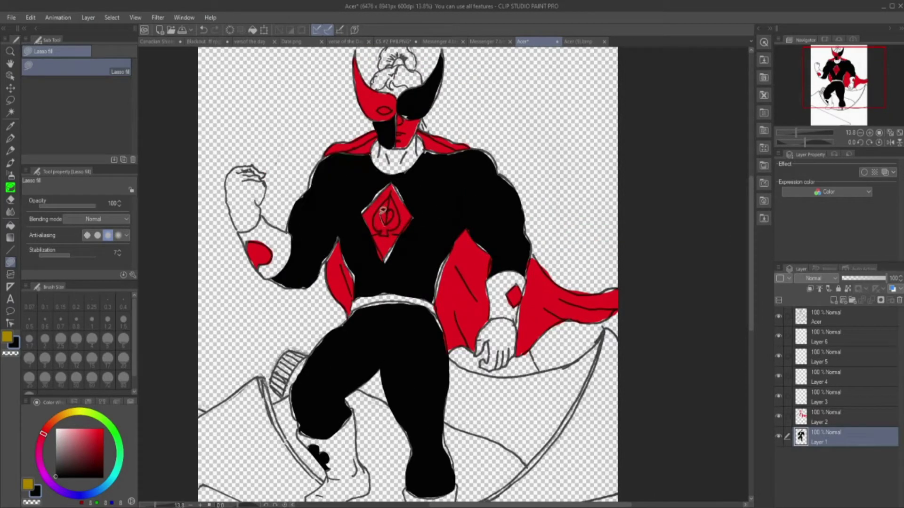
- Check the finished reference drawing of the character, and fill both hands black in the Acer canvas
left_click(578, 42)
left_click(523, 42)
left_click_drag(260, 170, 256, 173)
left_click_drag(495, 319, 502, 321)
- Sample the yellow from the reference drawing and fill the belt and both gauntlets with it on Layer 3
left_click(577, 43)
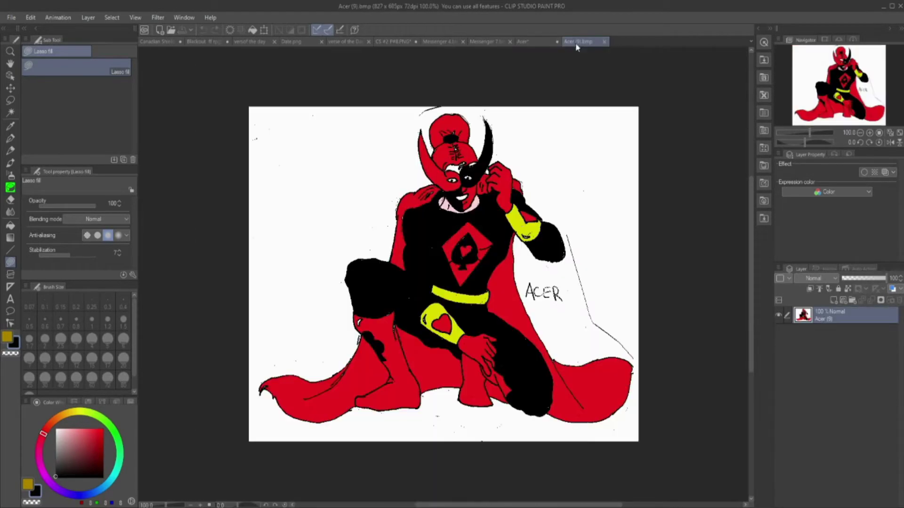
left_click(11, 126)
left_click(524, 42)
left_click(819, 398)
left_click(11, 262)
mouse_move(488, 283)
left_mouse_down()
mouse_move(518, 322)
mouse_move(489, 279)
left_mouse_up()
mouse_move(432, 310)
left_mouse_down()
mouse_move(386, 303)
mouse_move(434, 313)
left_mouse_up()
mouse_move(259, 267)
left_mouse_down()
mouse_move(286, 240)
mouse_move(244, 240)
left_mouse_up()
- Fill both boots yellow on Layer 3, keeping the black boot emblems clear
left_click_drag(751, 311, 751, 320)
scroll(752, 320, "down", 3)
left_click_drag(403, 384, 457, 408)
left_click_drag(311, 387, 327, 364)
mouse_move(298, 325)
left_mouse_down()
mouse_move(356, 336)
mouse_move(326, 362)
left_mouse_up()
scroll(392, 269, "down", 2)
- Choose a light skin tone and fill the neck and forehead on Layer 4
scroll(376, 94, "up", 6)
left_click(819, 381)
left_click(56, 419)
left_click(69, 438)
mouse_move(430, 305)
left_mouse_down()
mouse_move(438, 278)
mouse_move(428, 301)
left_mouse_up()
mouse_move(485, 180)
left_mouse_down()
mouse_move(507, 161)
mouse_move(487, 178)
left_mouse_up()
- Fill the hair tie with the sampled costume red on Layer 2, and the hair dark red on Layer 6
left_click(819, 418)
left_click(424, 188, "alt")
left_click_drag(476, 111, 500, 109)
left_click(818, 337)
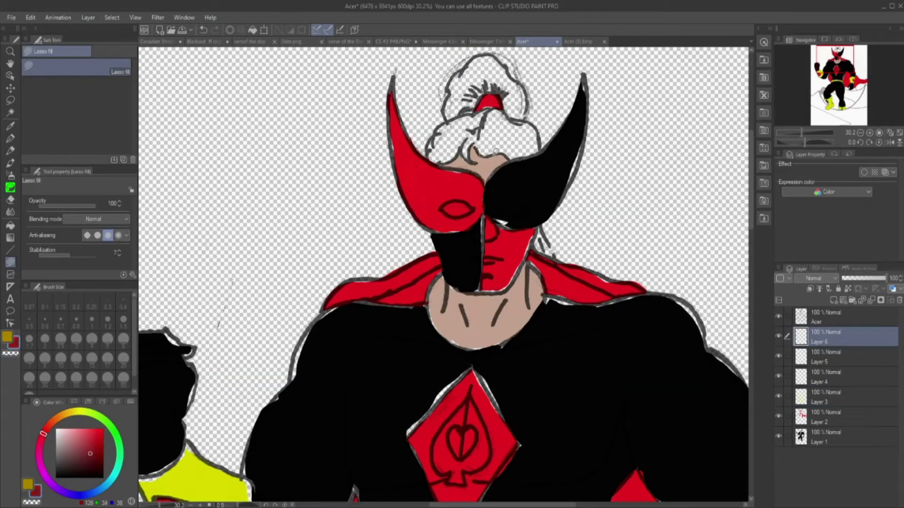
mouse_move(495, 152)
left_mouse_down()
mouse_move(440, 163)
mouse_move(492, 153)
left_mouse_up()
mouse_move(459, 115)
left_mouse_down()
mouse_move(506, 66)
mouse_move(471, 112)
left_mouse_up()
- Erase the red on Layer 2 inside the chest emblem's spade, leaving the heart red
left_click(858, 423)
left_click(10, 200)
mouse_move(454, 482)
left_mouse_down()
mouse_move(457, 470)
mouse_move(482, 461)
left_mouse_up()
left_click_drag(467, 416, 437, 451)
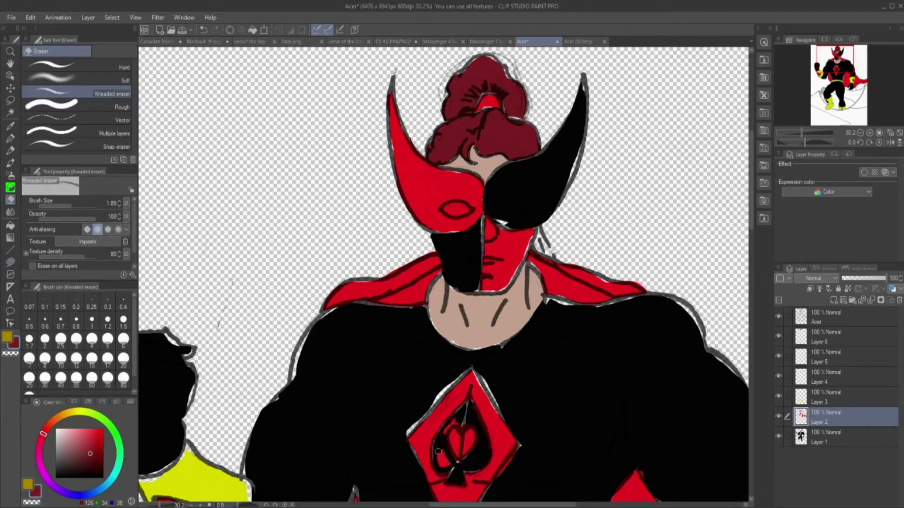
- Erase the inner collar lines on the Acer line layer and fill the hair strand behind the neck dark red on Layer 6
left_click(819, 316)
left_click_drag(440, 271, 383, 299)
left_click_drag(541, 258, 611, 293)
left_click(822, 337)
left_click(11, 262)
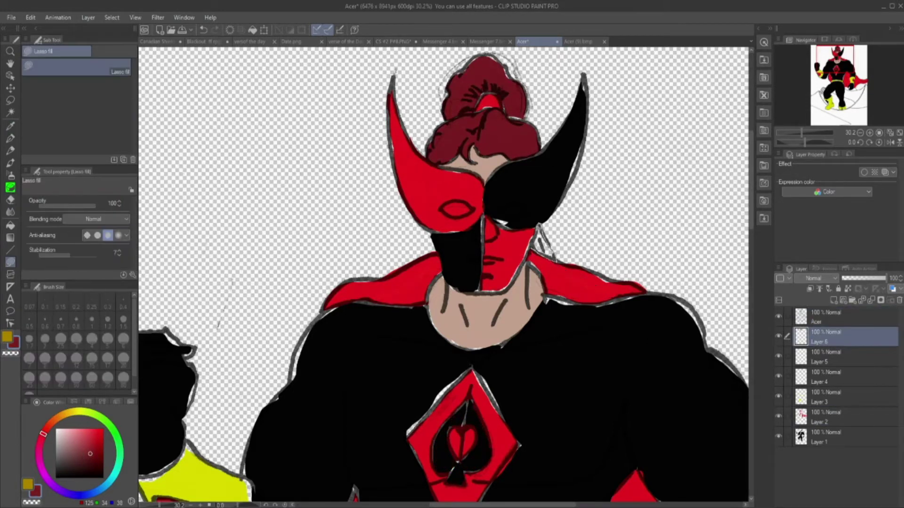
left_click_drag(540, 227, 533, 249)
- Sample the black and fill the unfilled gaps along the left shoulder and arm outline on Layer 1
left_click(821, 437)
left_click(10, 126)
left_click(320, 358)
left_click(10, 263)
left_click_drag(312, 326, 289, 382)
left_click_drag(251, 478, 244, 436)
- Set Layer 1's opacity to 83% and fill the black gaps along the right shoulder, collar and chest emblem
left_click(879, 278)
left_click_drag(704, 351, 645, 294)
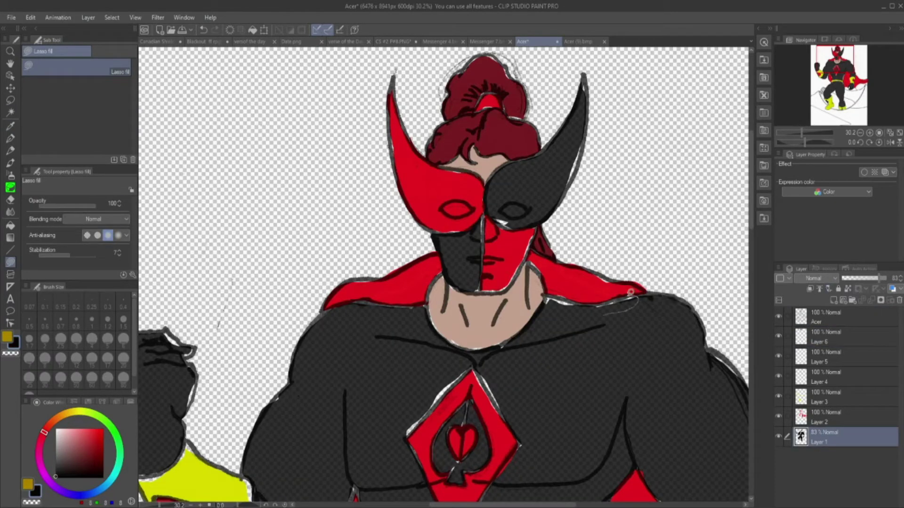
left_click_drag(585, 306, 543, 299)
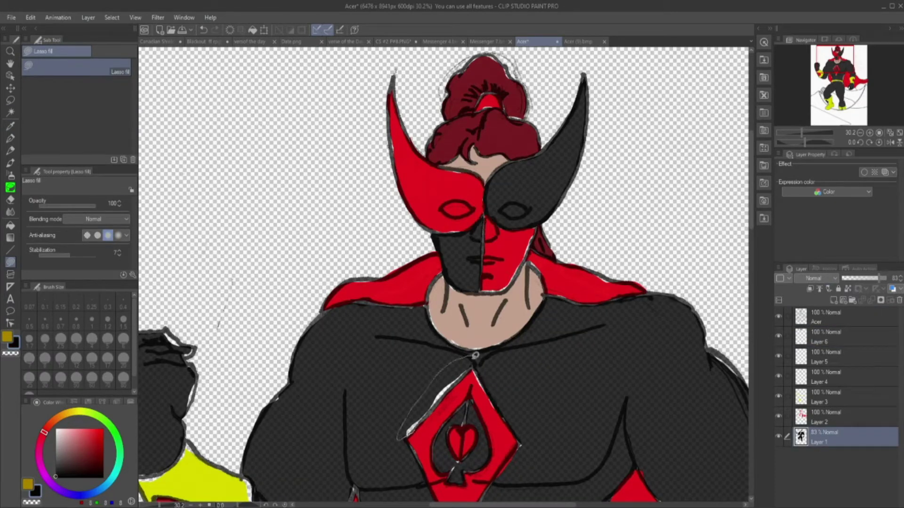
left_click_drag(751, 181, 751, 189)
left_click_drag(508, 505, 483, 505)
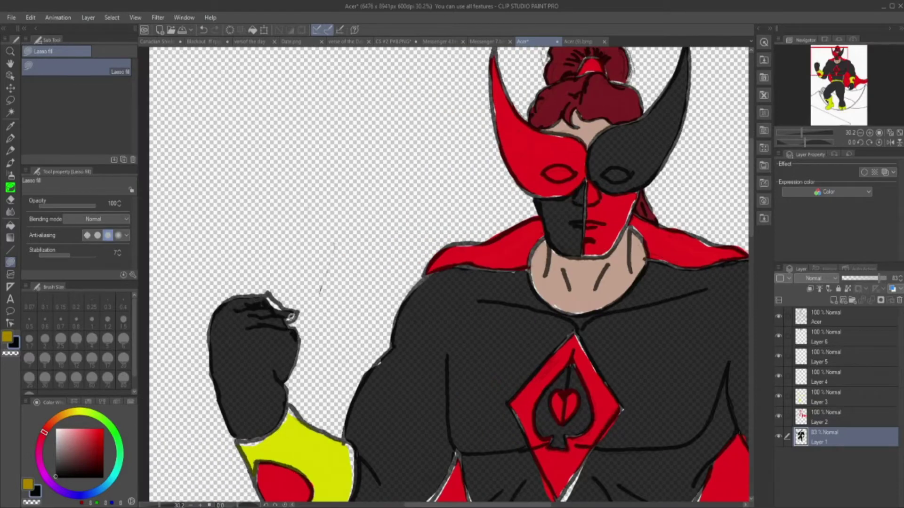
- Fill the black gaps beside the chest emblem's tip, below the belt and along the hip
left_click_drag(751, 189, 751, 231)
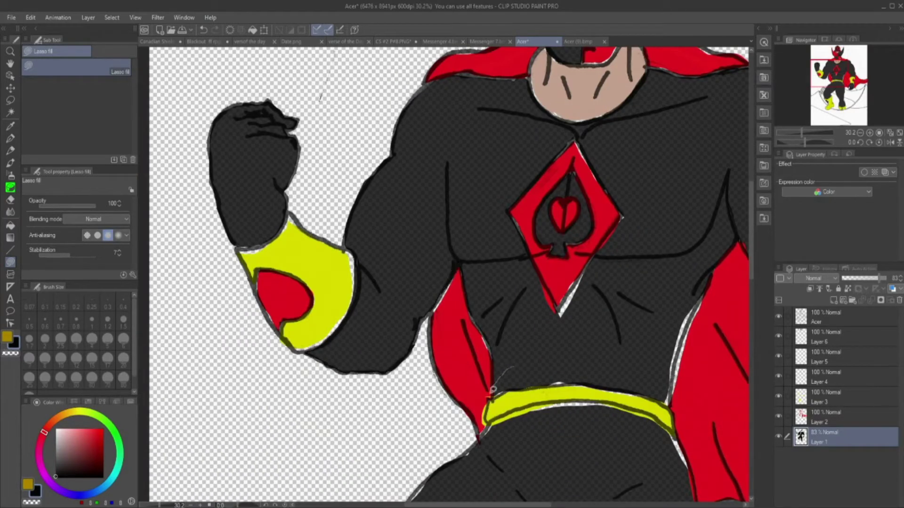
mouse_move(557, 311)
left_mouse_down()
mouse_move(600, 245)
mouse_move(595, 277)
left_mouse_up()
left_click_drag(672, 436, 685, 467)
left_click_drag(528, 408, 616, 412)
- Fill the remaining black gaps along the outlines of both legs
left_click_drag(752, 268, 753, 323)
left_click_drag(426, 242, 393, 278)
left_click_drag(371, 414, 387, 336)
left_click_drag(464, 370, 475, 363)
scroll(668, 314, "down", 3)
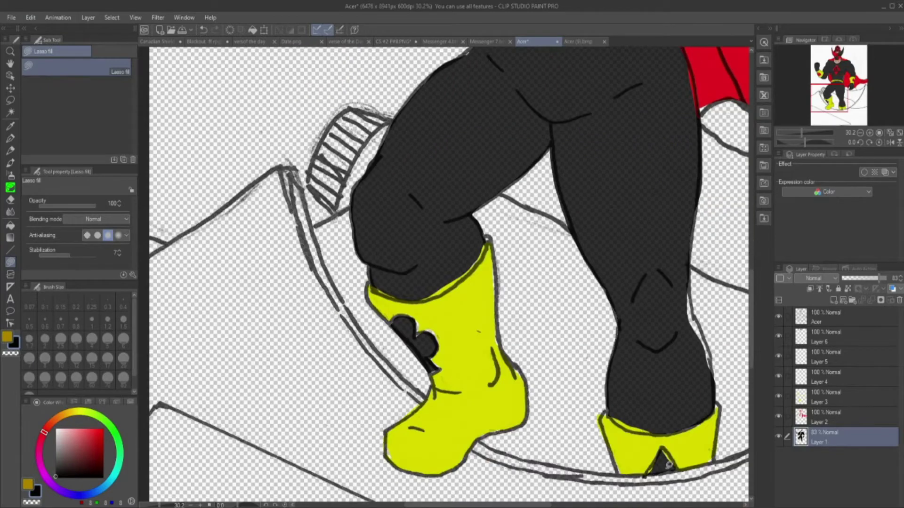
left_click_drag(710, 362, 691, 293)
- Fill the black gaps around the lowered arm, above its gauntlet and along the outer sleeve
left_click_drag(478, 505, 543, 505)
mouse_move(751, 308)
left_mouse_down()
mouse_move(781, 333)
mouse_move(753, 257)
left_mouse_up()
mouse_move(493, 318)
left_mouse_down()
mouse_move(511, 288)
mouse_move(494, 316)
left_mouse_up()
left_click_drag(488, 350, 507, 338)
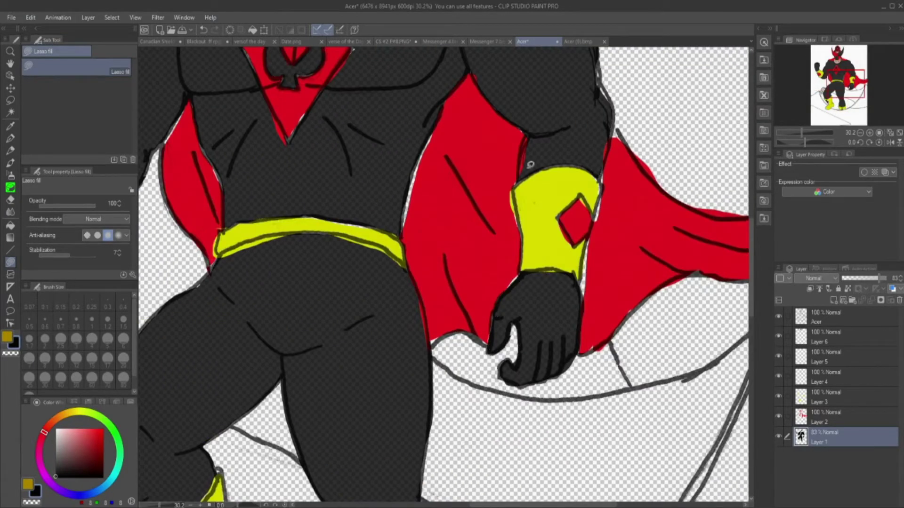
left_click_drag(751, 249, 751, 213)
left_click_drag(599, 231, 610, 273)
- Erase the stray sketch lines around the hair bun and horn tip on the Acer line layer
left_click(11, 200)
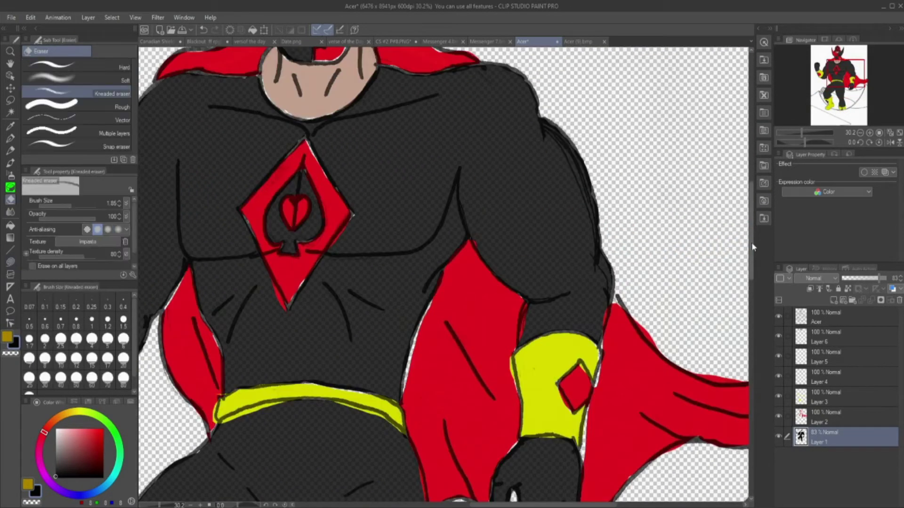
left_click_drag(751, 242, 751, 275)
left_click_drag(567, 505, 509, 505)
left_click_drag(751, 270, 751, 168)
left_click(833, 337)
left_click(11, 126)
left_click(833, 317)
left_click(11, 200)
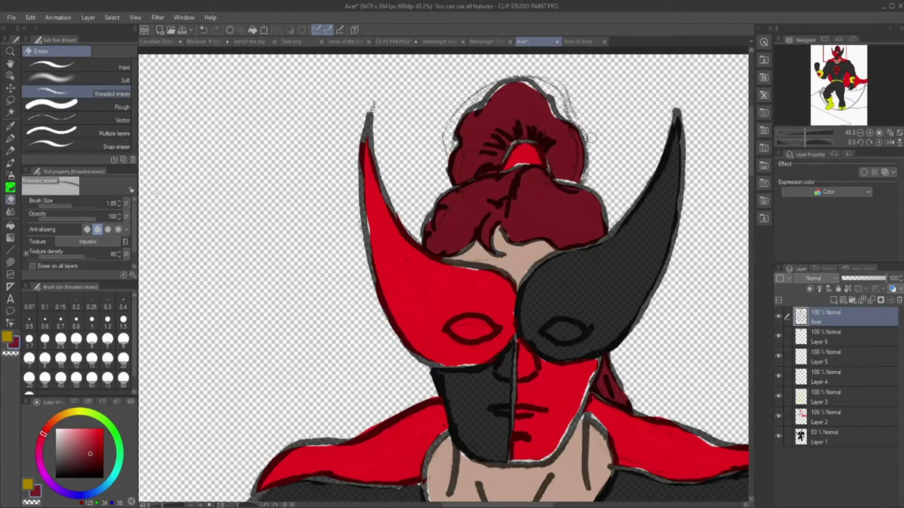
left_click_drag(537, 77, 576, 118)
left_click_drag(444, 144, 502, 74)
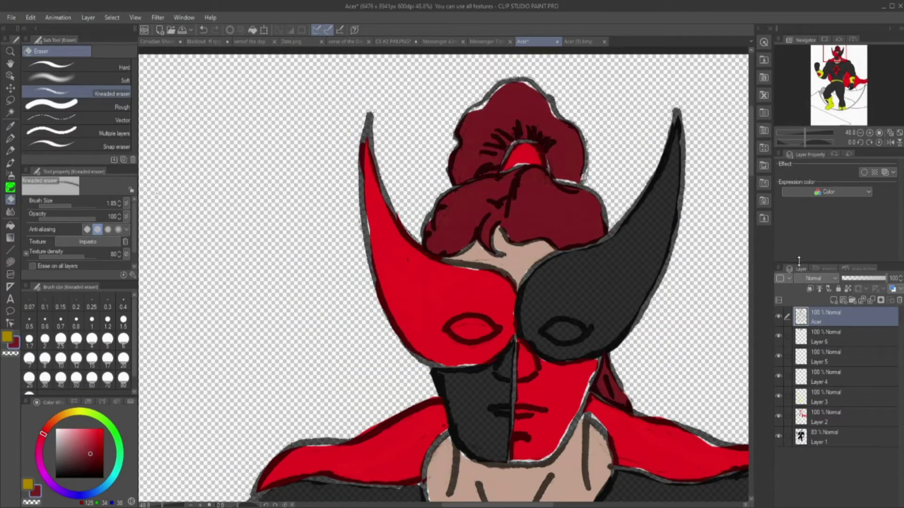
- Fill the unfilled gaps along the edges of the hair and bun dark red on Layer 6
left_click(824, 337)
left_click(11, 262)
left_click_drag(435, 208, 426, 225)
left_click_drag(551, 175, 585, 187)
mouse_move(560, 119)
left_mouse_down()
mouse_move(528, 81)
mouse_move(463, 117)
left_mouse_up()
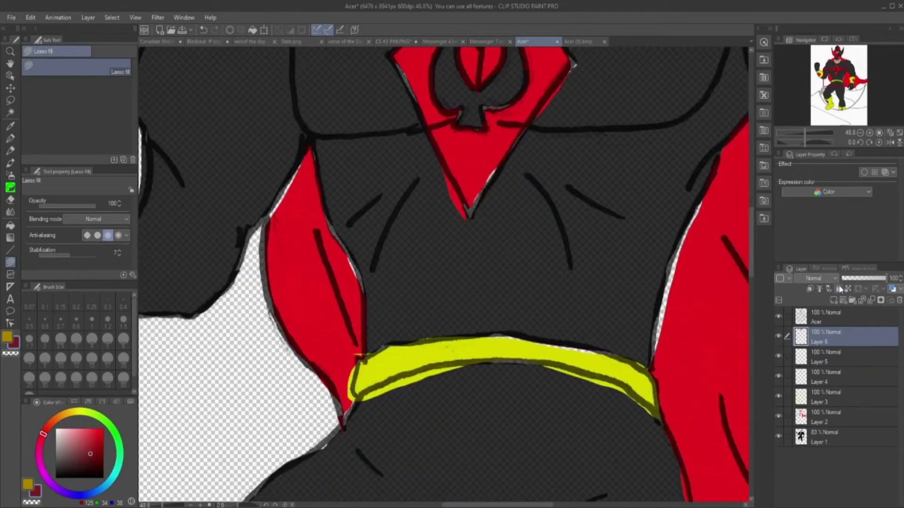
- Sample the skin tone and fill the gaps around the neck and forehead on Layer 4
left_click(778, 354)
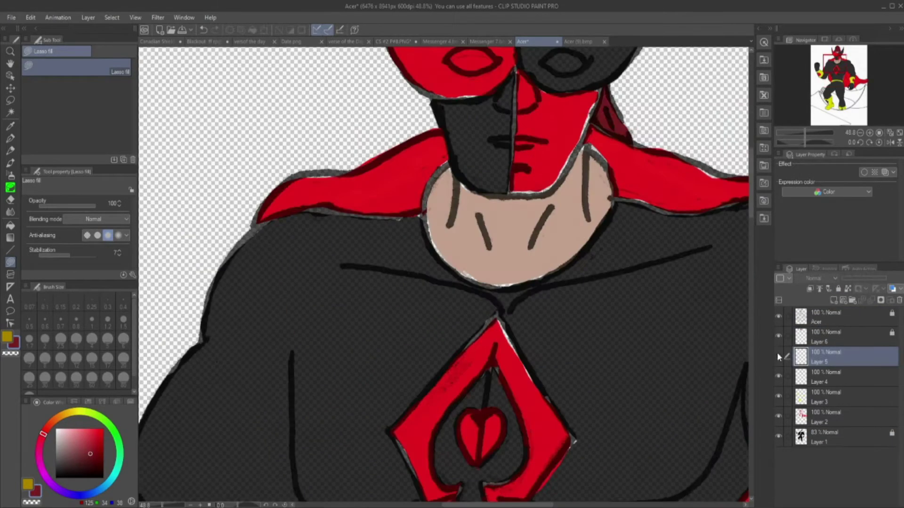
left_click(778, 357)
left_click(824, 377)
left_click(470, 259, "alt")
left_click_drag(429, 227, 499, 285)
left_click_drag(456, 183, 472, 200)
left_click_drag(495, 284, 541, 279)
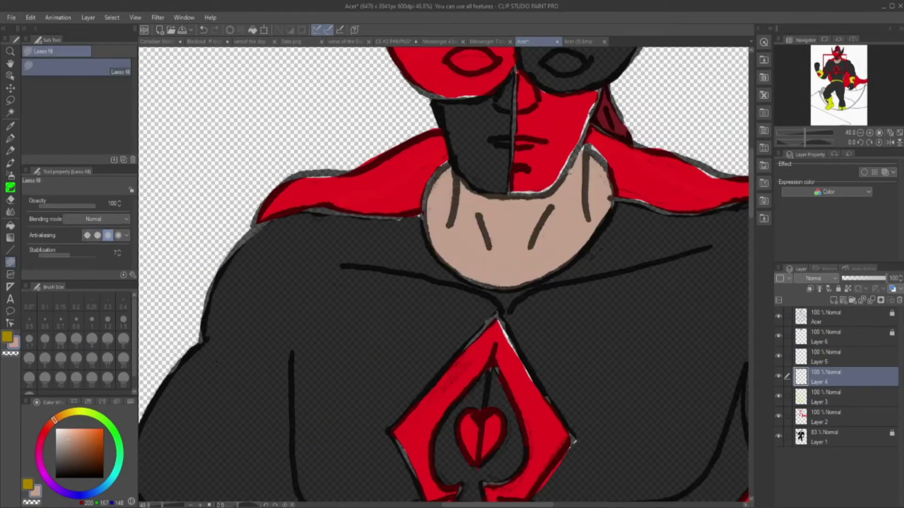
scroll(508, 235, "up", 5)
left_click_drag(521, 233, 528, 221)
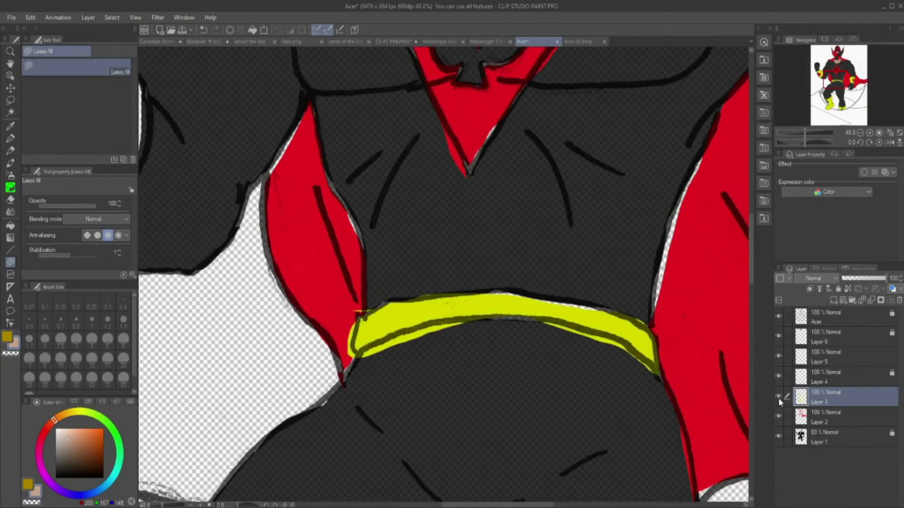
- Erase the yellow overflow at the belt's end on Layer 3, then sample the yellow and fill the belt's gaps
key("e")
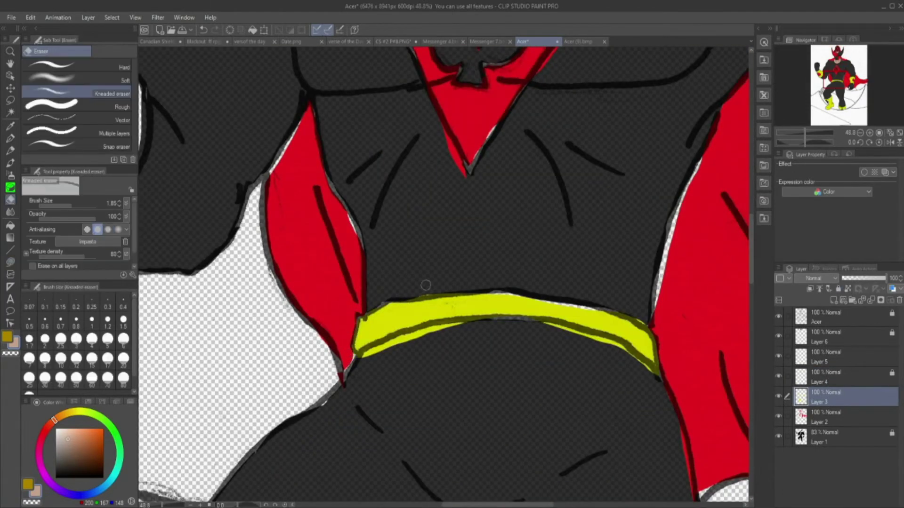
key("u")
left_click(518, 304, "alt")
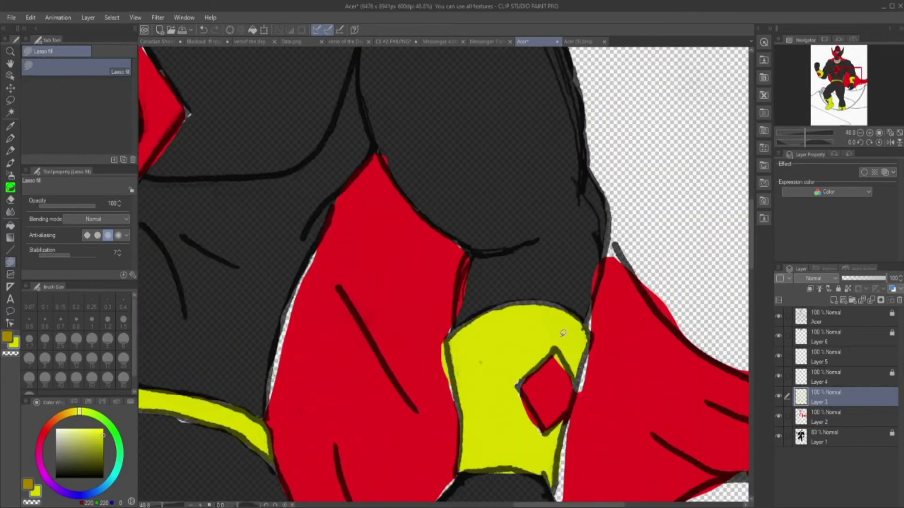
- Erase the yellow overflow around the boots and fill the remaining gaps along their outlines on Layer 3
key("e")
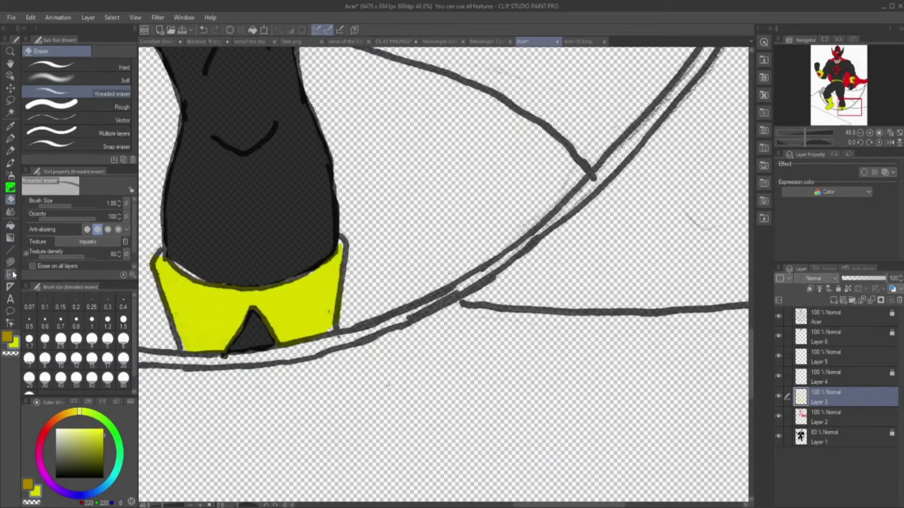
key("u")
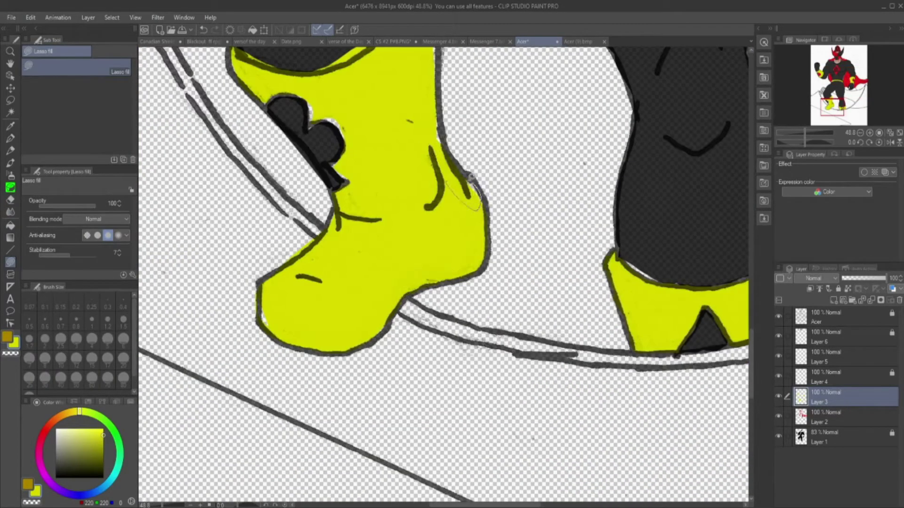
key("p")
key("u")
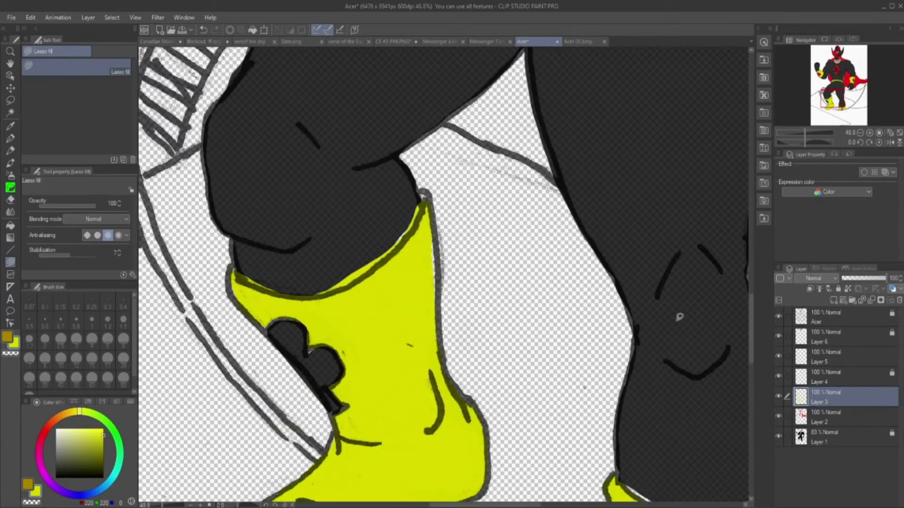
key("p")
key("u")
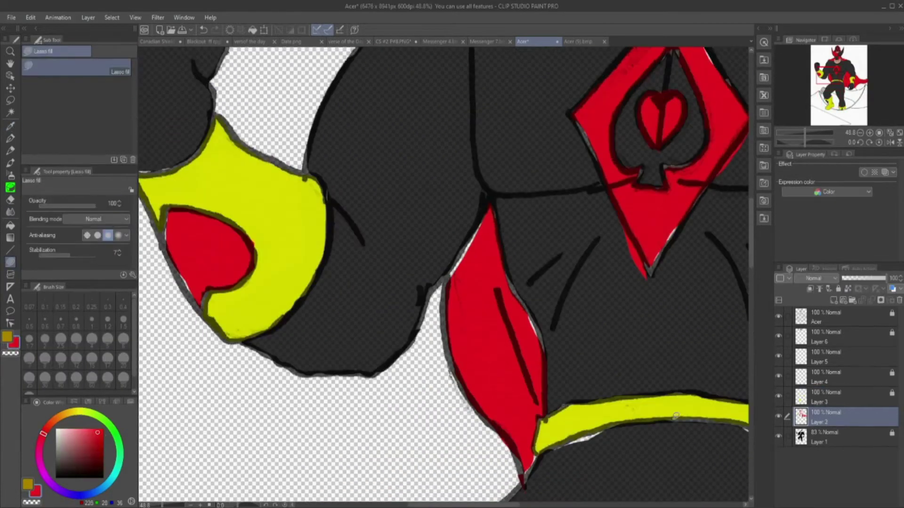
- Fill the red gaps in the raised gauntlet's emblem and left cape on Layer 2, and erase overflow around the chest emblem
left_click_drag(168, 212, 197, 301)
left_click_drag(483, 202, 449, 275)
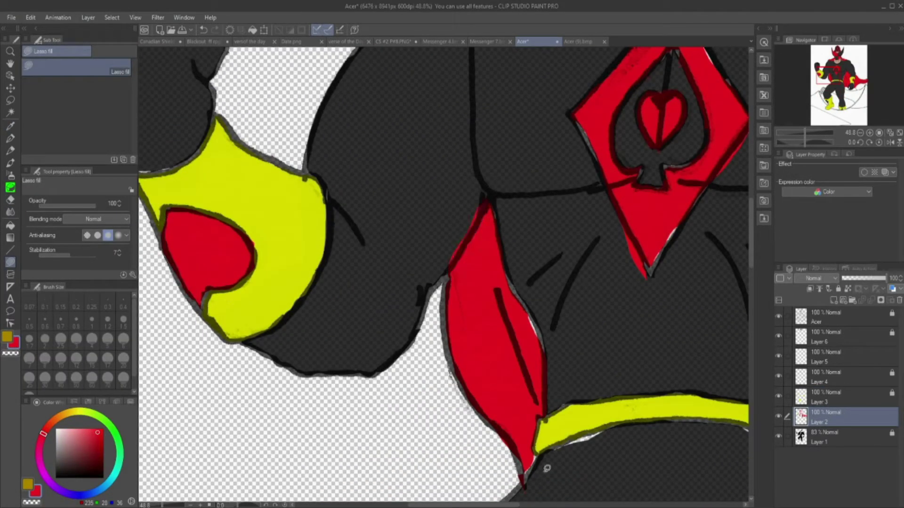
key("e")
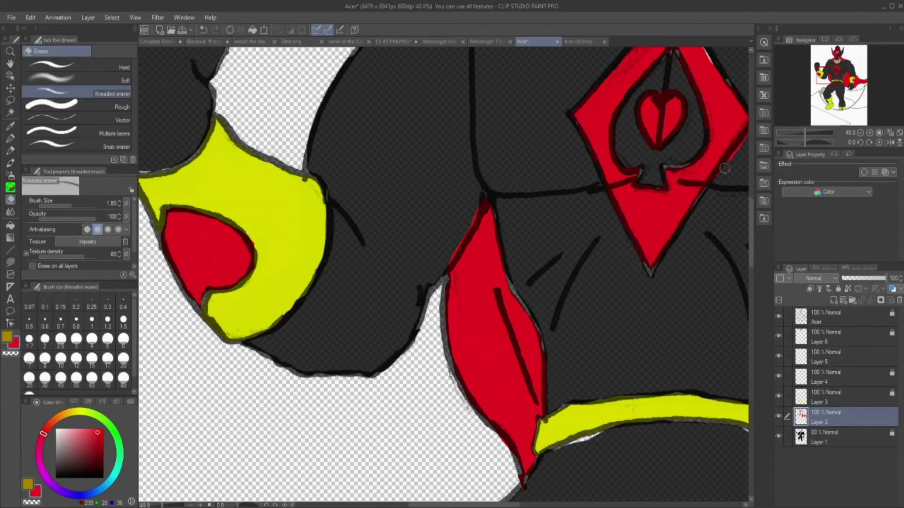
scroll(259, 245, "up", 7)
- Fill the red gaps along the left collar, the chest emblem and the jawline
key("u")
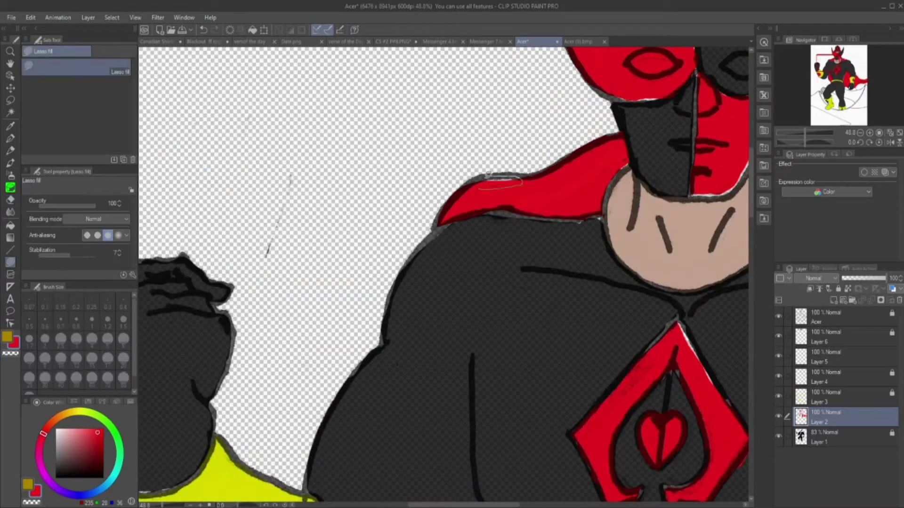
left_click_drag(480, 179, 521, 178)
mouse_move(718, 393)
left_mouse_down()
mouse_move(676, 337)
mouse_move(654, 348)
left_mouse_up()
left_click_drag(692, 195, 742, 171)
- Clean up the red fill of the mask, hair tie and right face on Layer 2, erasing overflow and filling gaps
key("e")
scroll(696, 212, "up", 5)
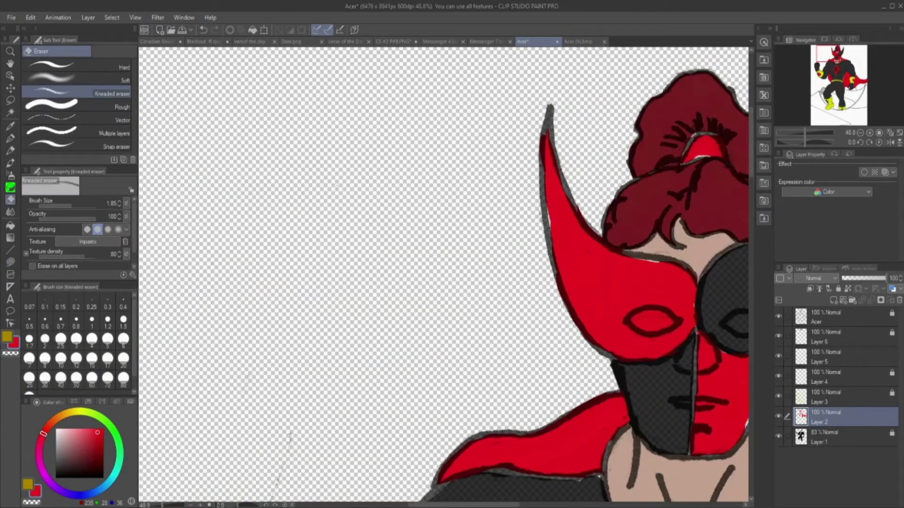
key("u")
left_click(826, 337)
left_click(826, 417)
mouse_move(459, 505)
left_mouse_down()
mouse_move(551, 505)
mouse_move(530, 504)
left_mouse_up()
left_click(11, 200)
left_click(10, 262)
scroll(214, 325, "right", 2)
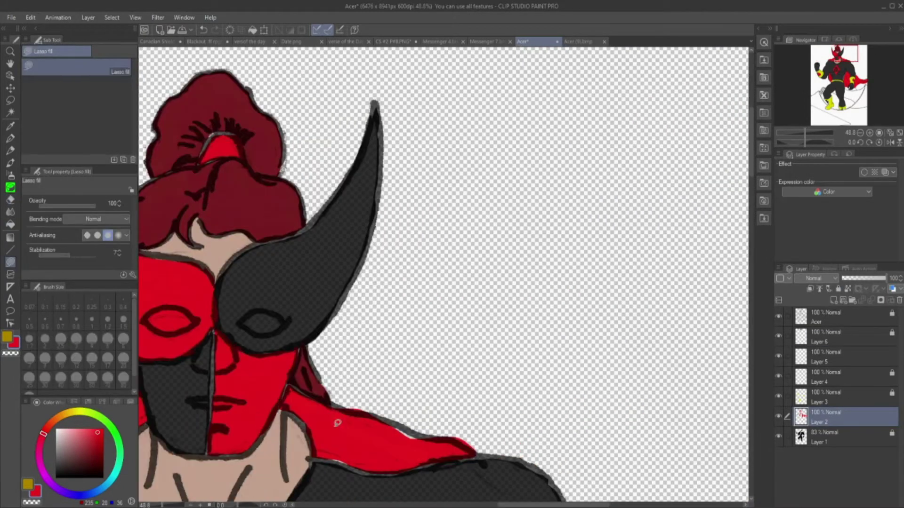
- Fill the red gaps beside the arm and gauntlet on Layer 2 and erase the red overflow along the cape's lower edge
key("e")
scroll(410, 411, "down", 2)
scroll(757, 177, "down", 7)
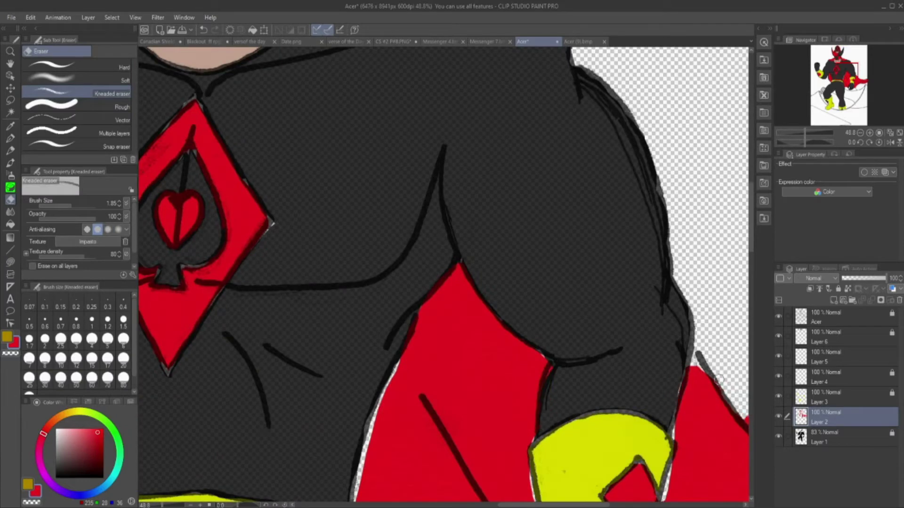
key("u")
scroll(752, 249, "down", 5)
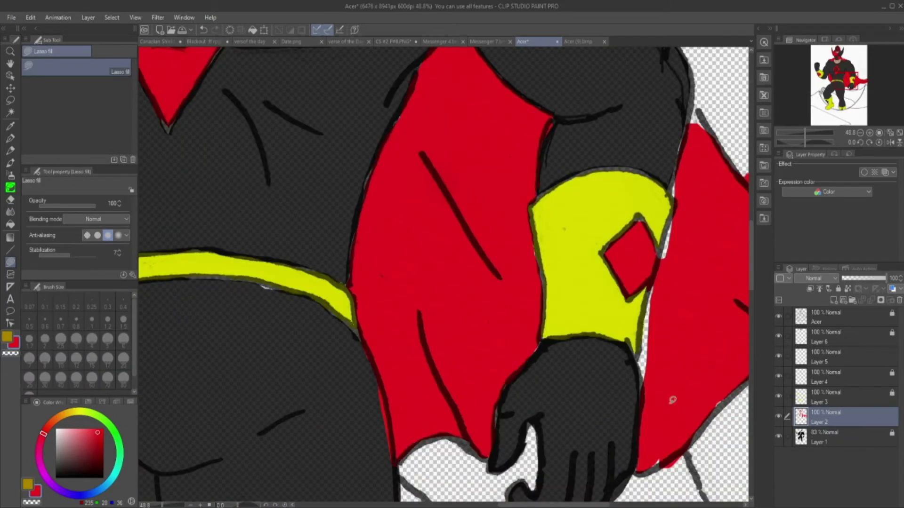
key("e")
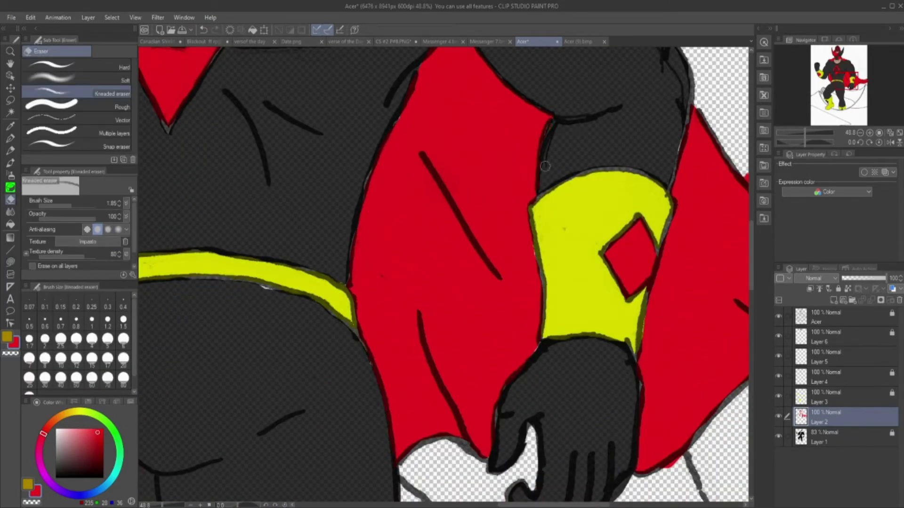
key("u")
key("e")
left_click_drag(680, 459, 666, 473)
- Clean up the outer edges of the flowing cape's red fill, erasing overflow and filling gaps, and lock Layer 2
left_click_drag(751, 254, 752, 258)
left_click_drag(555, 505, 624, 505)
mouse_move(375, 156)
left_mouse_down()
mouse_move(437, 208)
mouse_move(544, 227)
left_mouse_up()
left_click_drag(434, 333, 402, 347)
key("u")
left_click_drag(523, 329, 591, 321)
left_click_drag(585, 238, 624, 218)
left_click_drag(314, 422, 387, 347)
left_click_drag(444, 325, 461, 323)
left_click(838, 289)
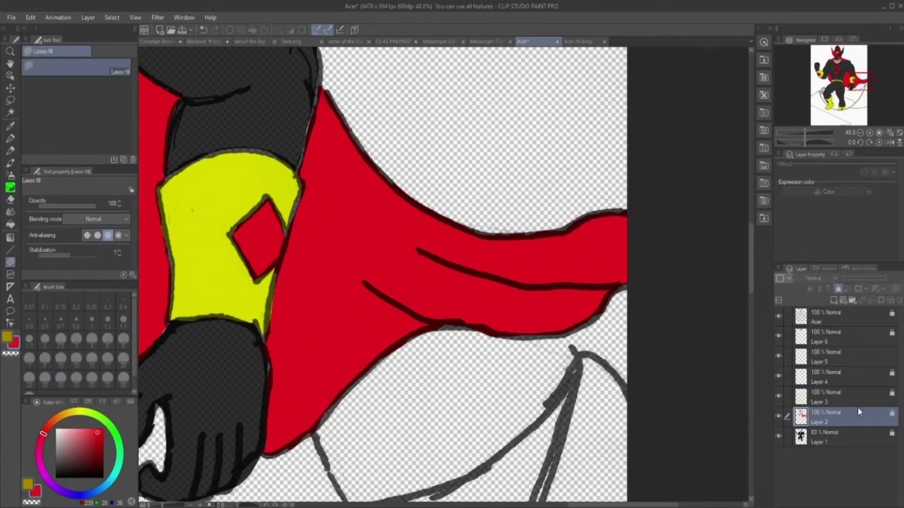
- Unlock Layer 1 and clean up the black fill along the outlines of the thighs and legs
left_click(858, 436)
left_click(839, 289)
key("e")
left_click_drag(598, 505, 498, 505)
key("u")
left_click_drag(237, 294, 318, 266)
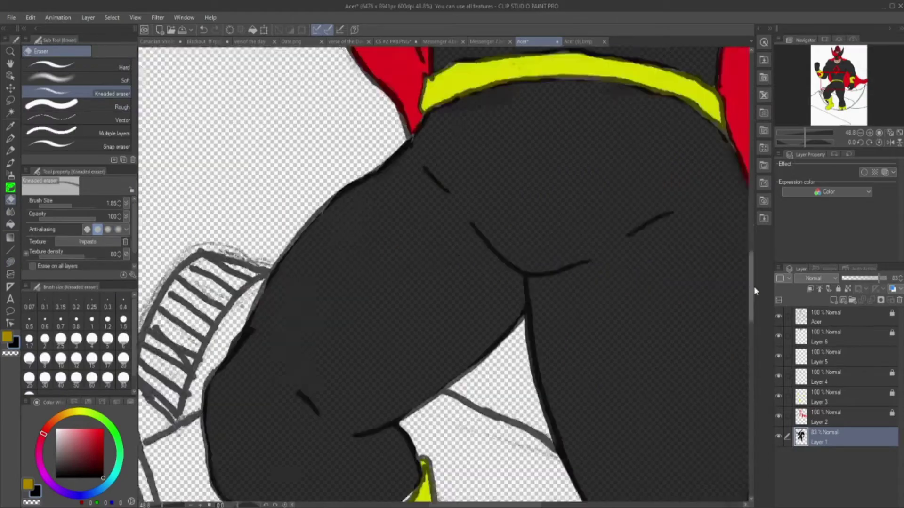
scroll(442, 273, "down", 3)
left_click_drag(565, 276, 664, 285)
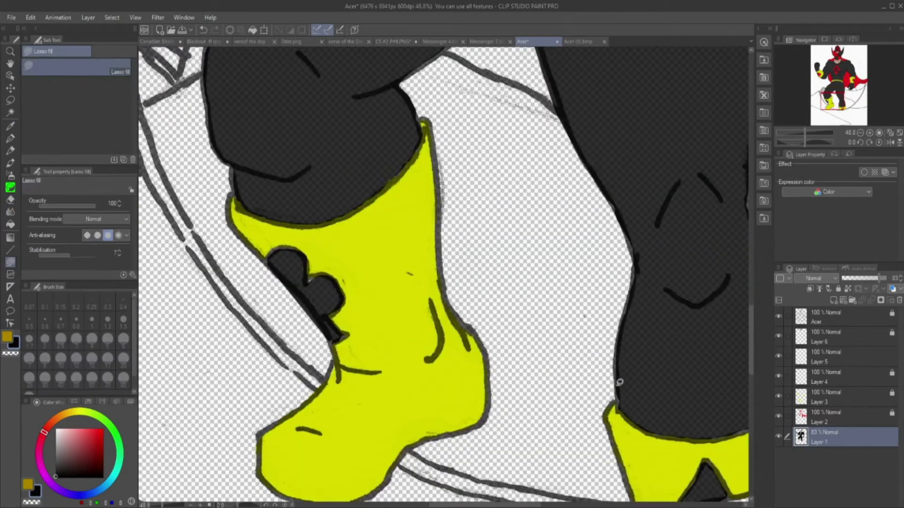
- Erase the black overflow beside the lower leg and fill the remaining black gaps around the torso and raised arm
key("e")
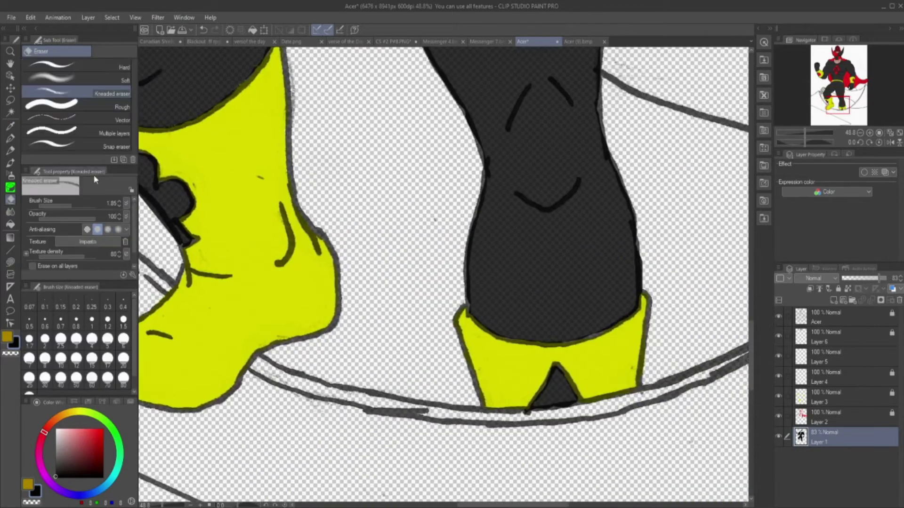
left_click_drag(643, 254, 644, 291)
left_click_drag(751, 356, 751, 284)
mouse_move(415, 488)
left_mouse_down()
mouse_move(386, 400)
mouse_move(378, 328)
left_mouse_up()
key("u")
key("e")
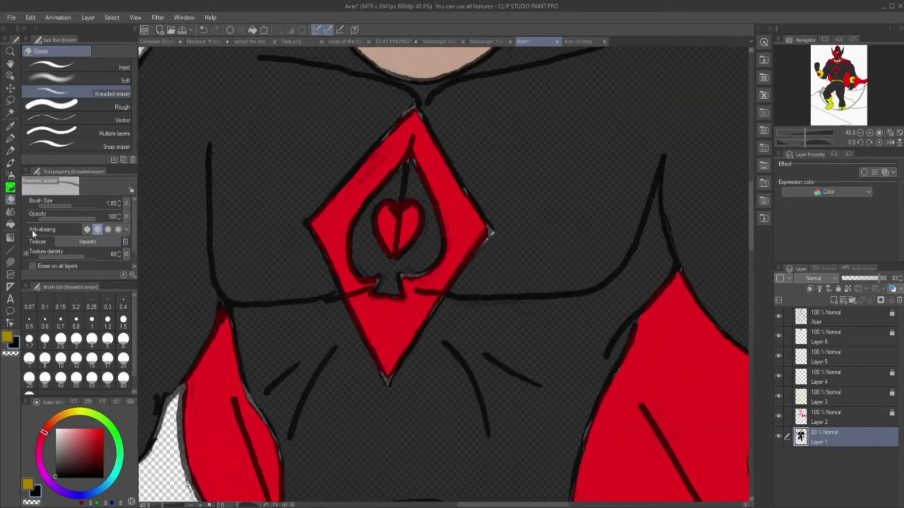
key("g")
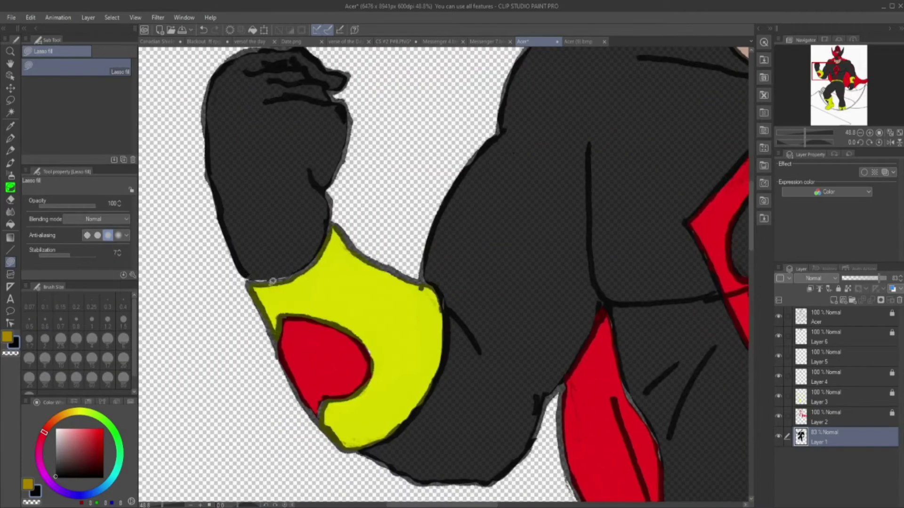
left_click_drag(520, 422, 565, 382)
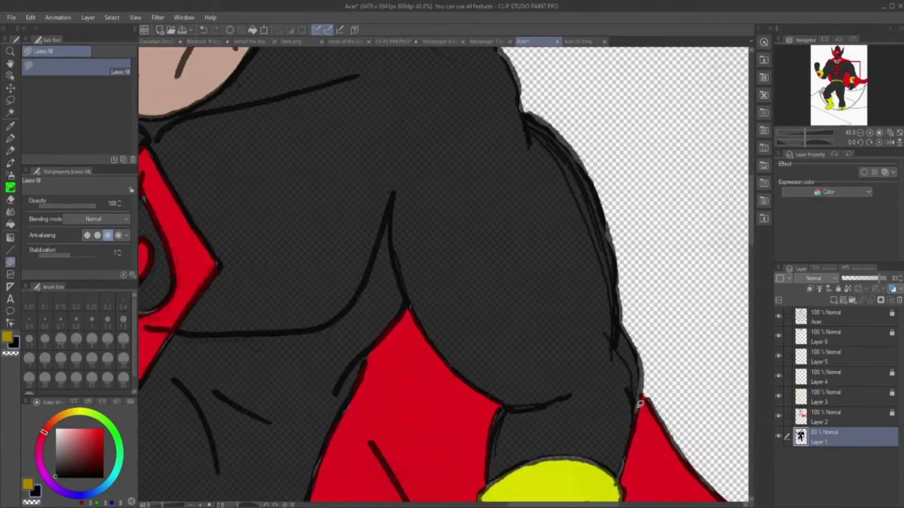
- Lock Layer 1, unlock the Acer layer to clean up its lines, and draw the iris in the black mask's eye
left_click(837, 289)
left_click(837, 317)
left_click(837, 289)
key("e")
left_click_drag(494, 459, 496, 414)
mouse_move(627, 388)
left_mouse_down()
mouse_move(605, 267)
mouse_move(536, 134)
left_mouse_up()
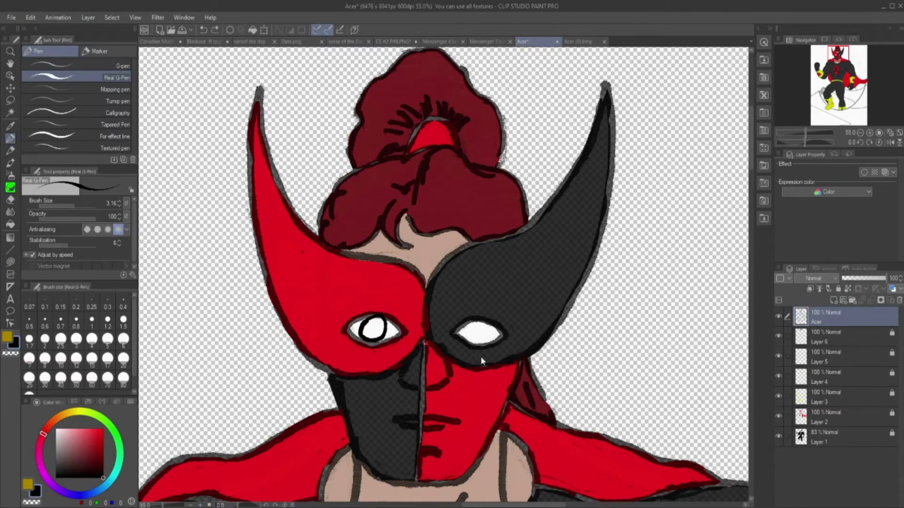
left_click_drag(470, 333, 481, 329)
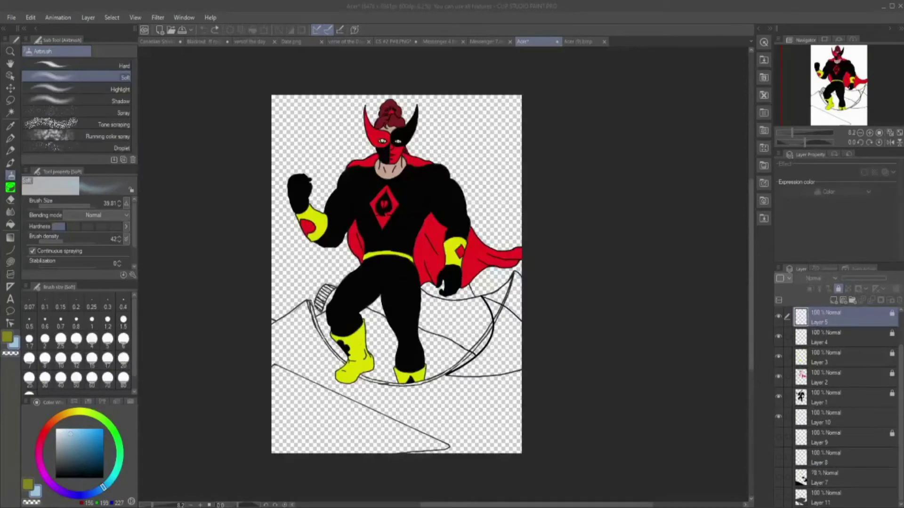
- Show Layers 11, 7, 8 and 9 to bring back the background fills
left_click(650, 16)
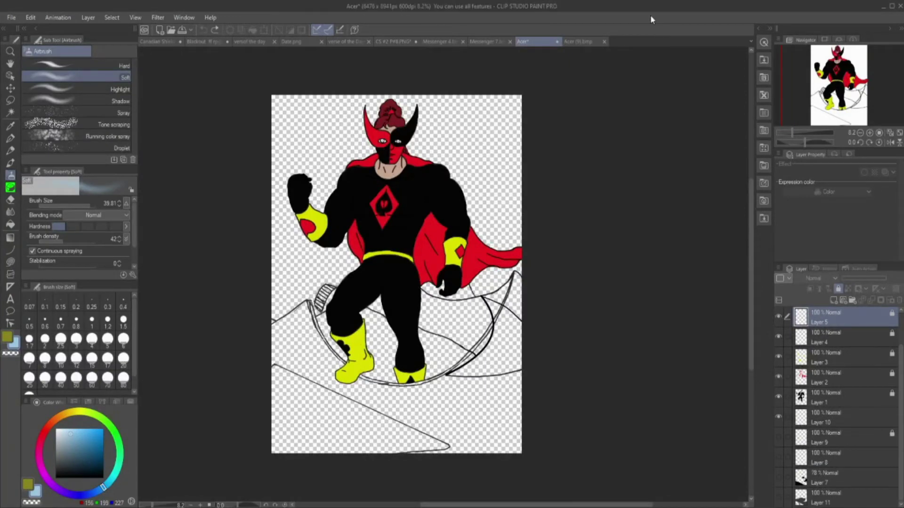
left_click(779, 498)
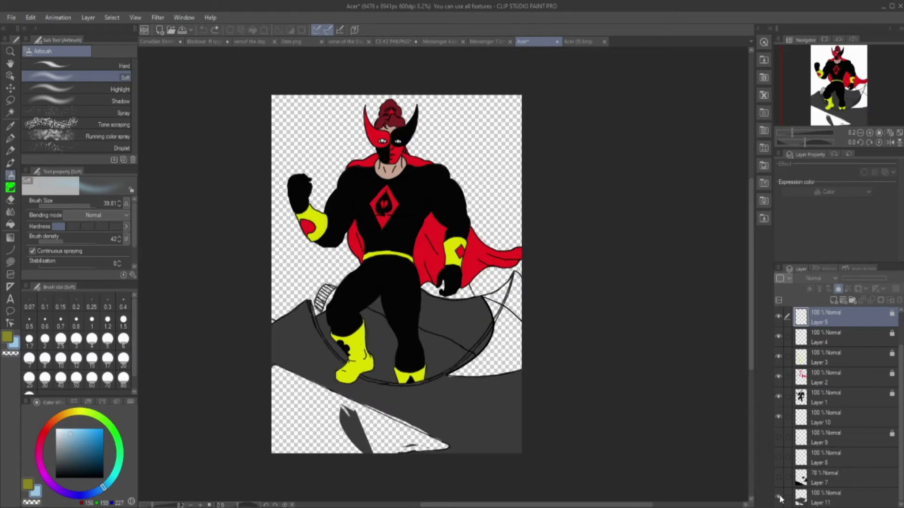
left_click(779, 478)
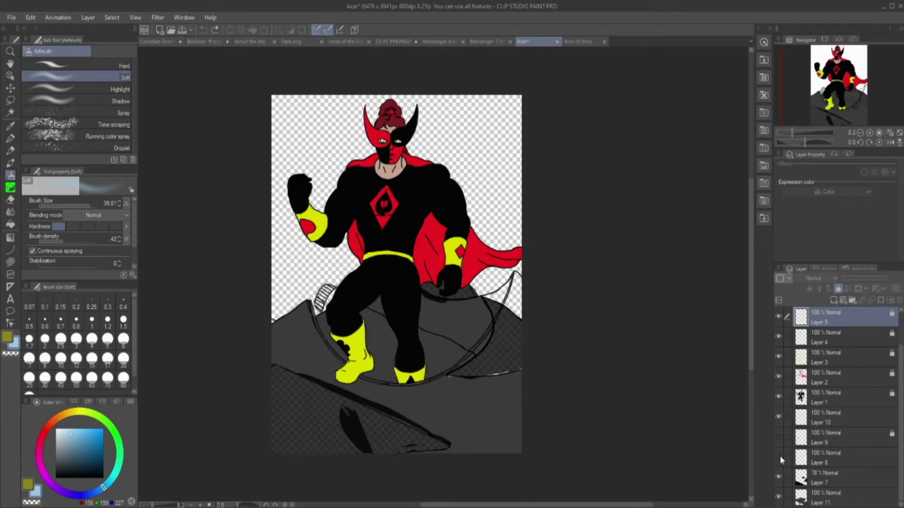
left_click(780, 455)
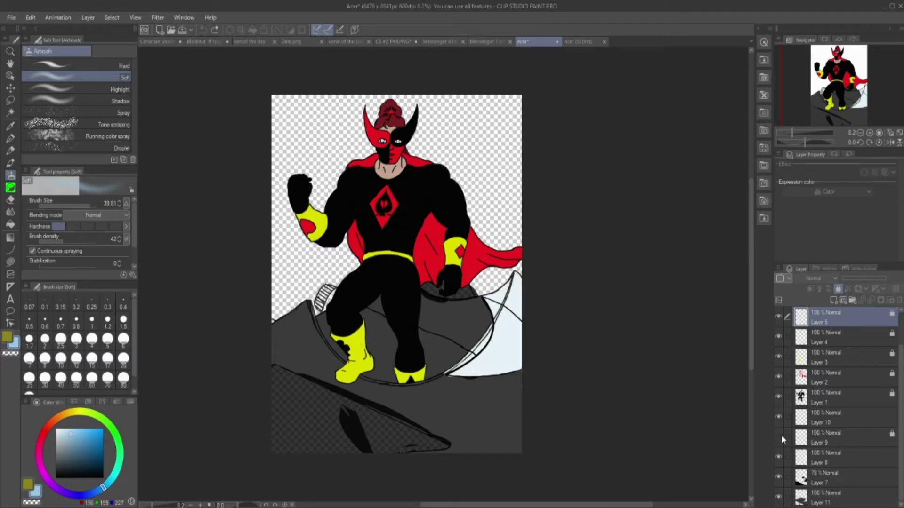
left_click(779, 437)
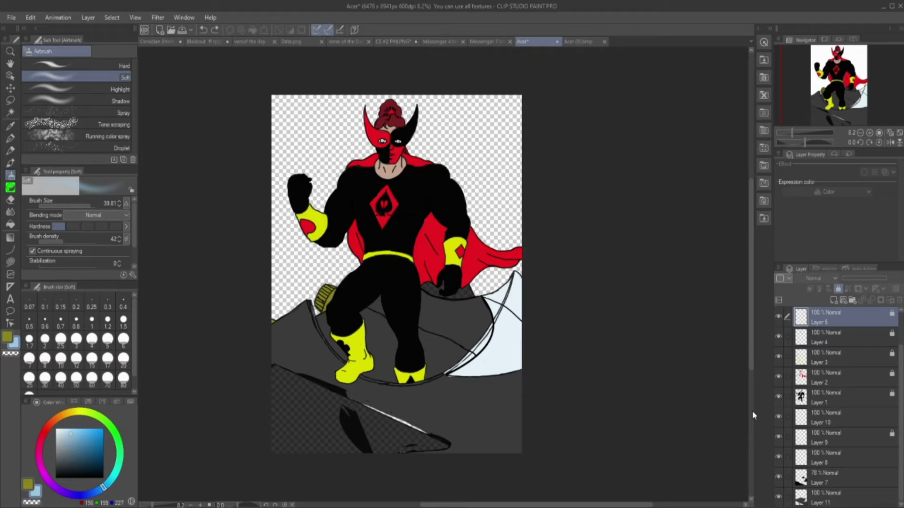
- Step through the edit history to a clean solid black foreground, with Layer 7 at 100% and Layer 8 at 43% opacity
key("ctrl+z")
key("ctrl+z")
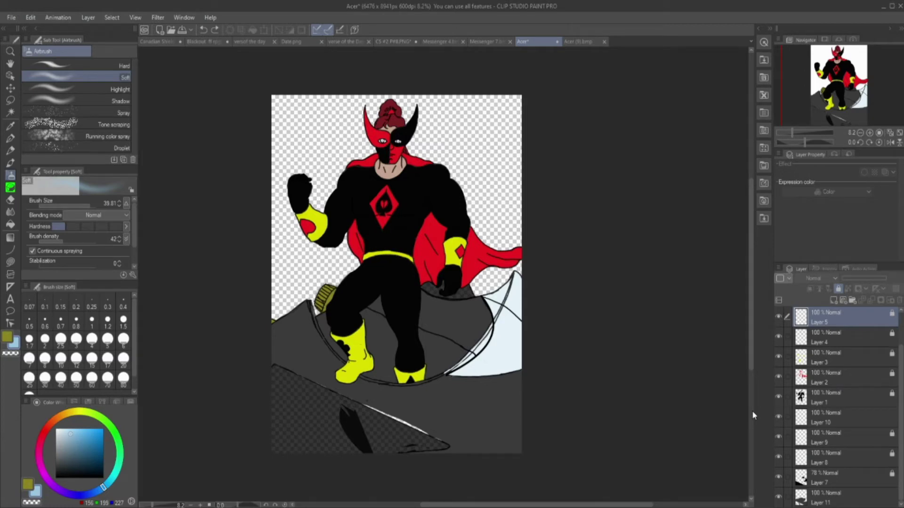
key("ctrl+z")
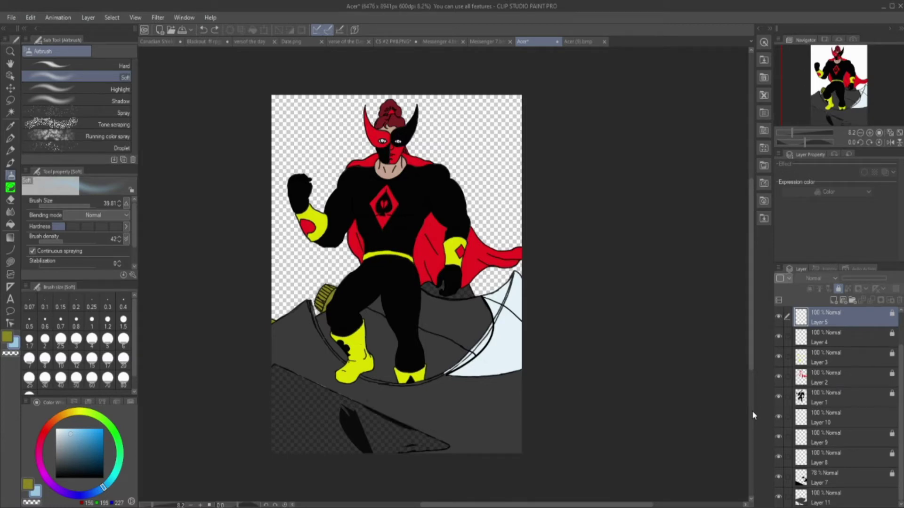
key("ctrl+z")
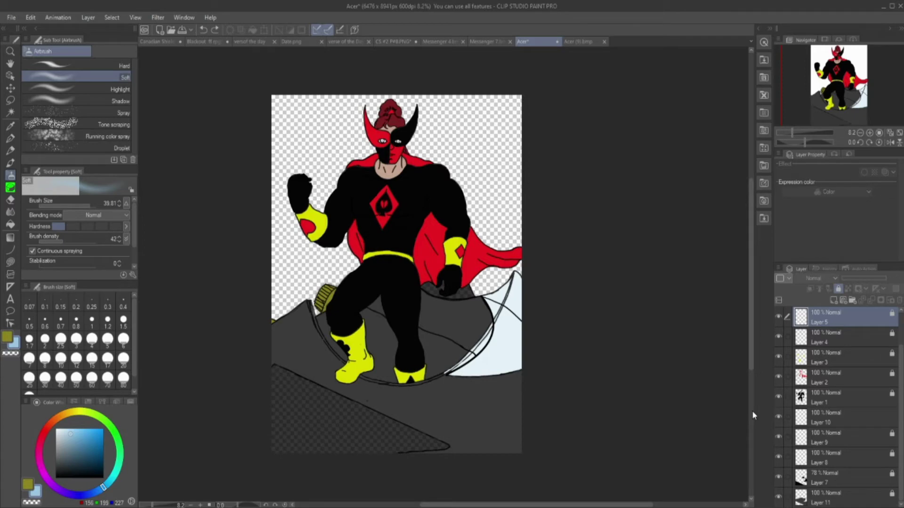
key("ctrl+z")
key("ctrl+z")
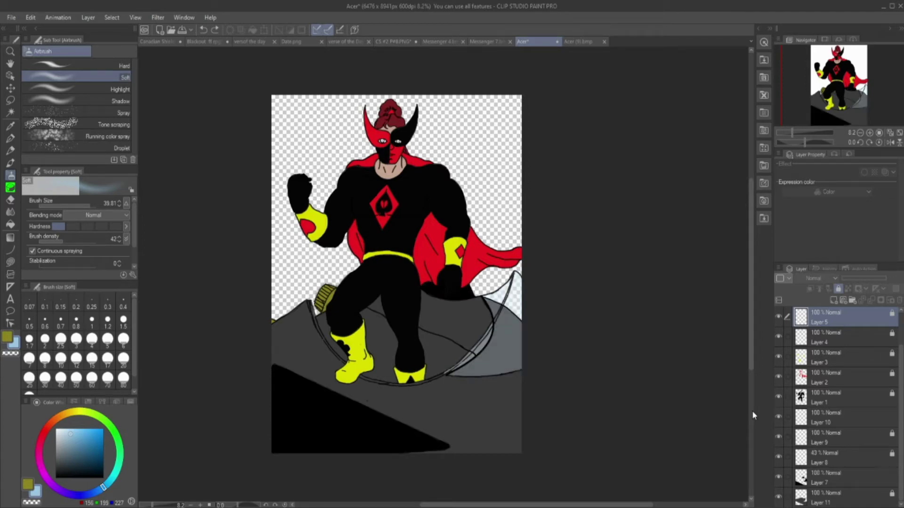
- Step through the edit history to restore the soft blue sky on Layer 10, placed beneath the ground layers
key("ctrl+shift+n")
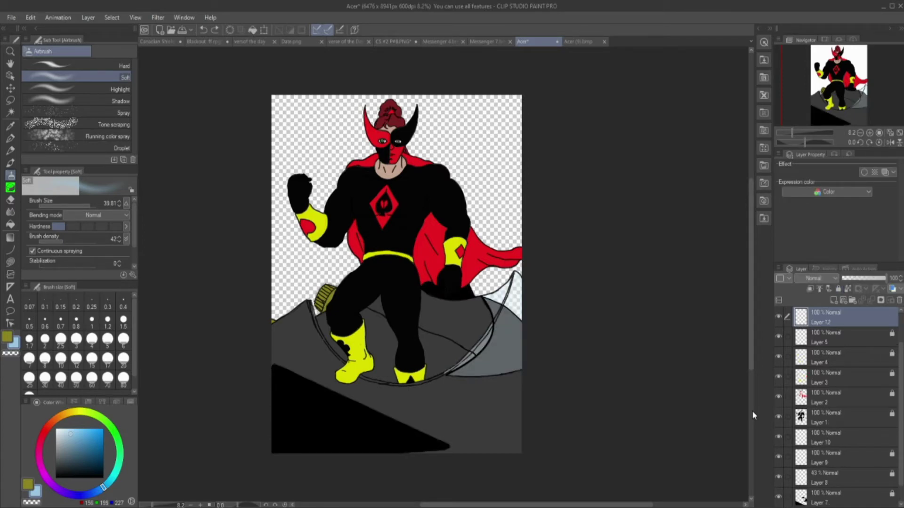
key("ctrl+z")
key("ctrl+y")
key("ctrl+y")
key("ctrl+y")
key("ctrl+y")
key("ctrl+y")
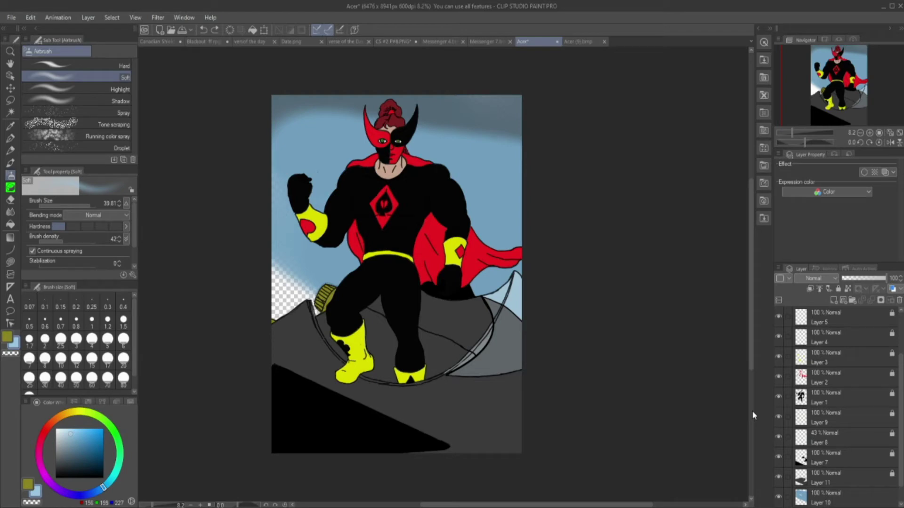
- Add new sky layers and airbrush darker cloud patches with the Soft airbrush around the head and raised arm
key("ctrl+shift+n")
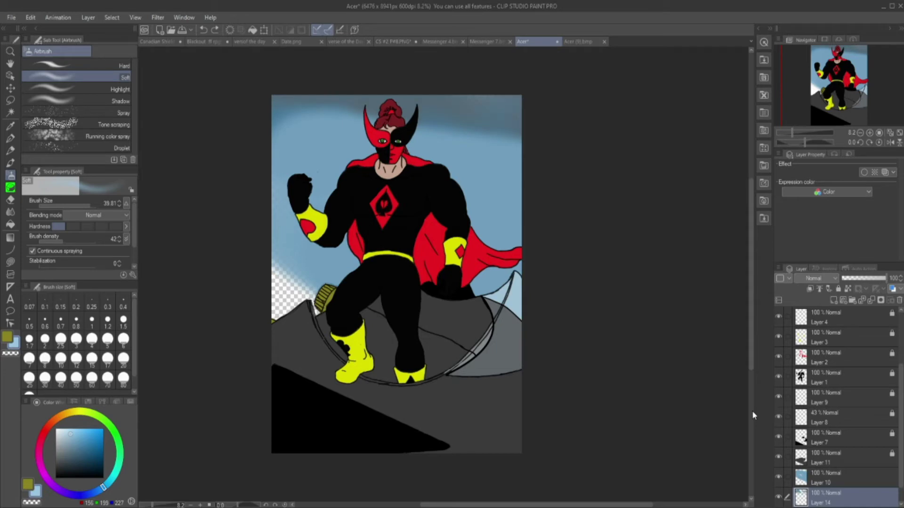
key("ctrl+shift+n")
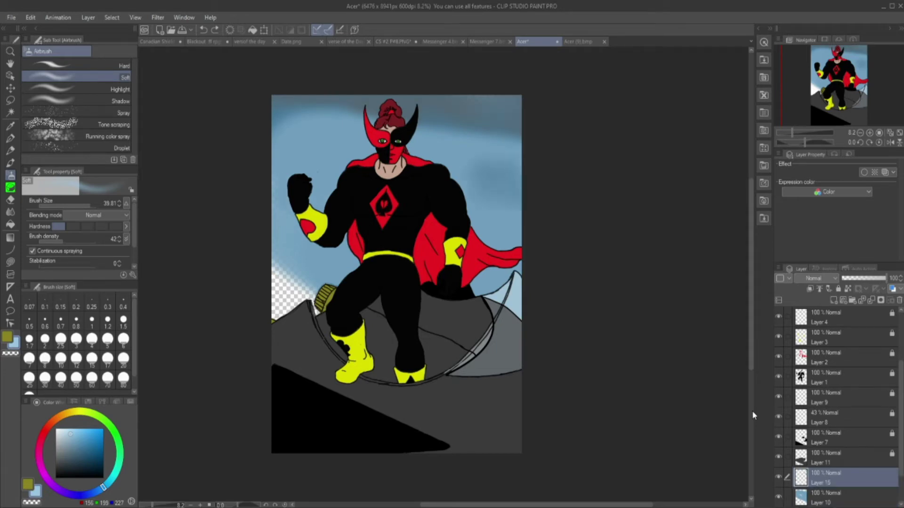
left_click_drag(278, 165, 339, 249)
left_click_drag(280, 147, 364, 139)
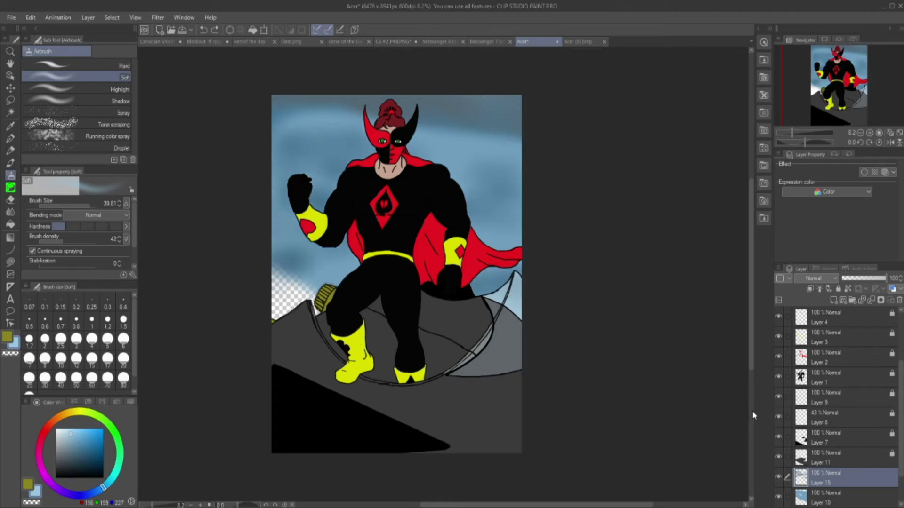
- On another new layer, airbrush light blue clouds over the remaining sky gap, beside the raised arm and behind the cape
key("ctrl+shift+n")
left_click_drag(278, 275, 311, 305)
left_click_drag(278, 240, 296, 200)
left_click_drag(278, 266, 308, 256)
mouse_move(473, 222)
left_mouse_down()
mouse_move(501, 207)
mouse_move(506, 177)
mouse_move(492, 165)
left_mouse_up()
left_click_drag(417, 106, 503, 127)
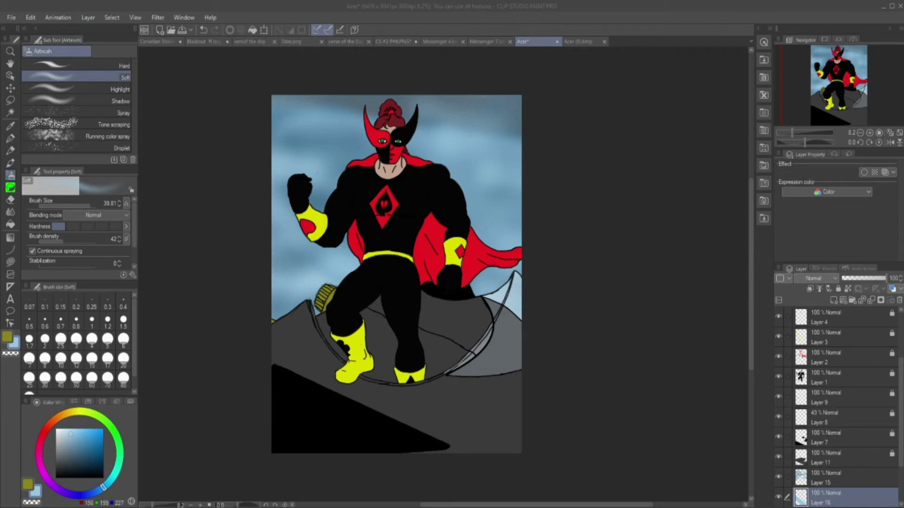
- Select the painted area of Layer 11 and shade the crater interior black on a new layer with the Shadow airbrush
key("m")
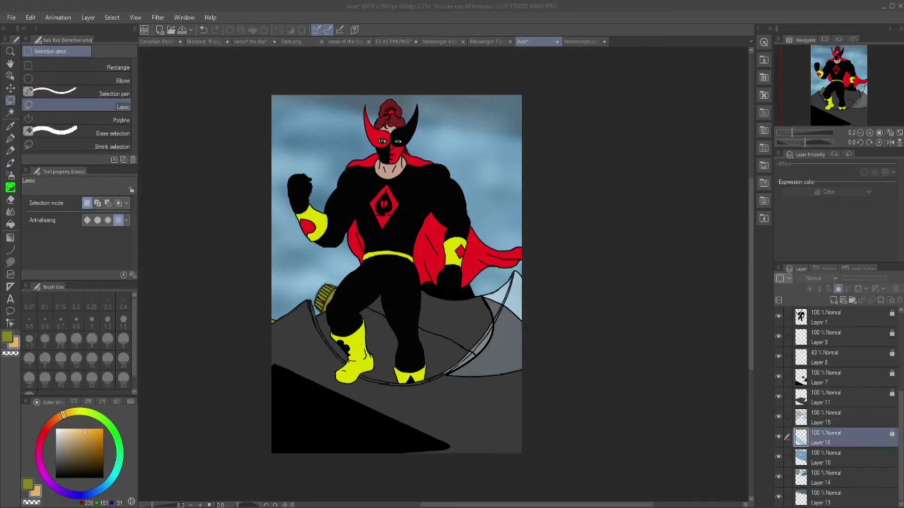
scroll(857, 450, "down", 3)
left_click(852, 400)
left_click(801, 397, "ctrl")
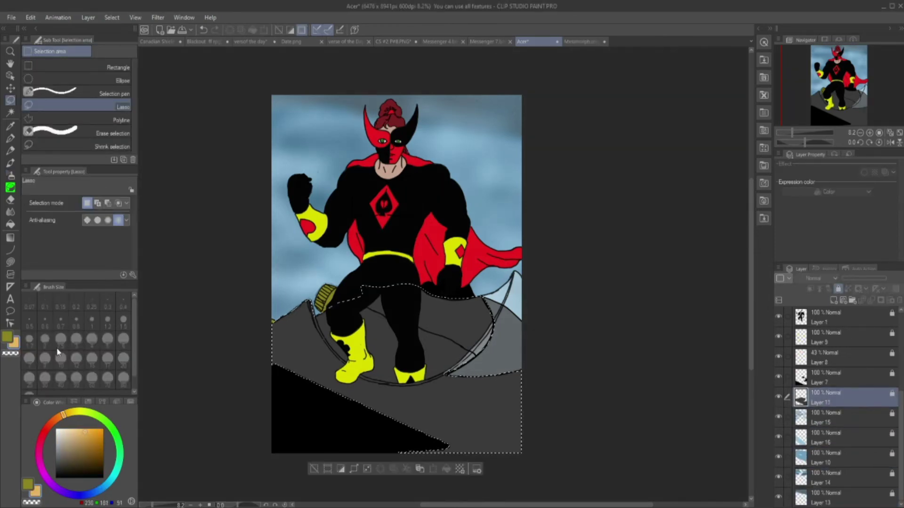
left_click(833, 300)
left_click(11, 126)
left_click(379, 312)
left_click(10, 175)
left_click_drag(454, 335, 386, 311)
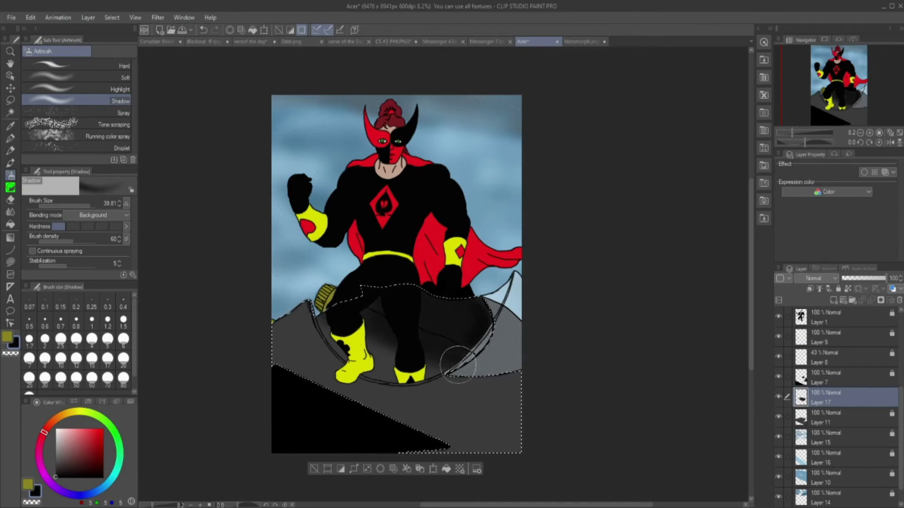
- On a new layer, paint broad light grey Soft airbrush highlights on the ground's left edge, lower middle and right edge
key("ctrl+shift+n")
left_click(94, 77)
left_click_drag(73, 206, 85, 207)
left_click_drag(304, 329, 325, 372)
key("ctrl+z")
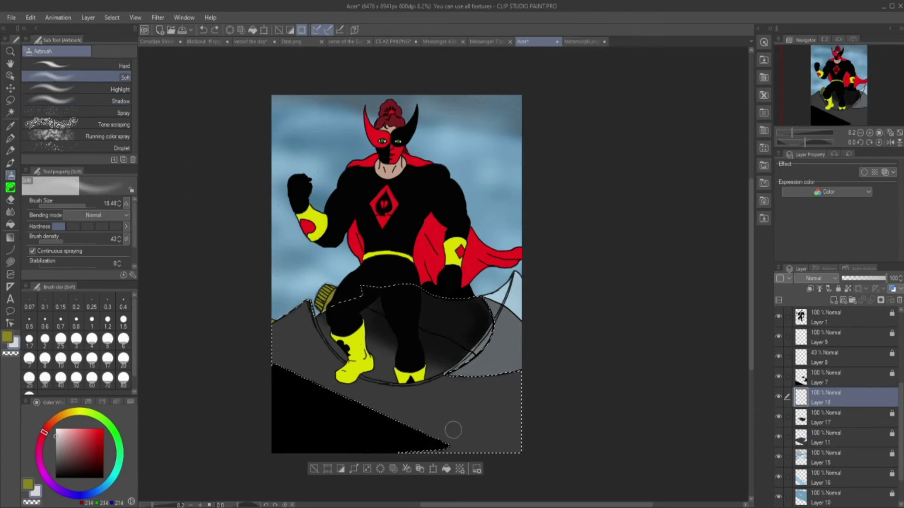
left_click_drag(85, 207, 91, 206)
left_click_drag(285, 320, 281, 350)
left_click_drag(400, 393, 412, 409)
key("ctrl+z")
left_click_drag(523, 415, 529, 447)
- Airbrush a thin grey highlight streak on the ground left of the raised boot at brush size 11.66
left_click(56, 439)
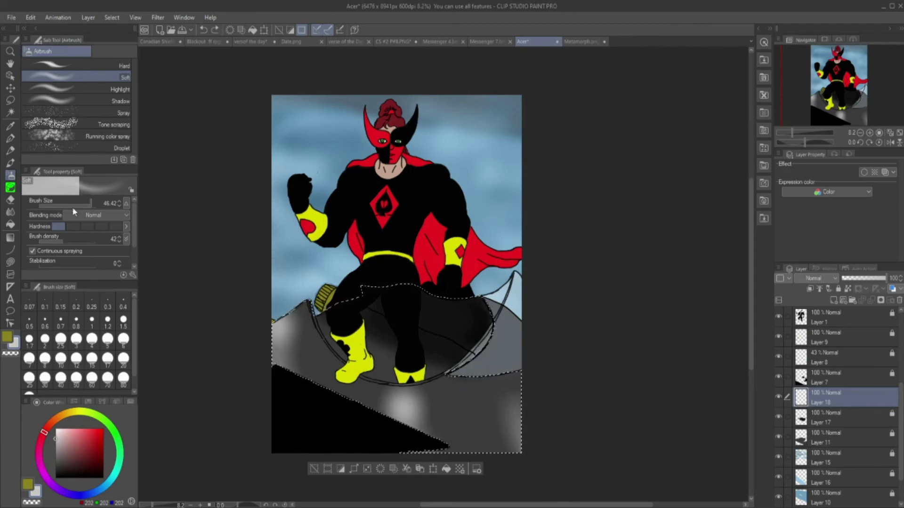
left_click(83, 206)
left_click_drag(478, 414, 464, 449)
key("ctrl+z")
left_click_drag(313, 326, 312, 329)
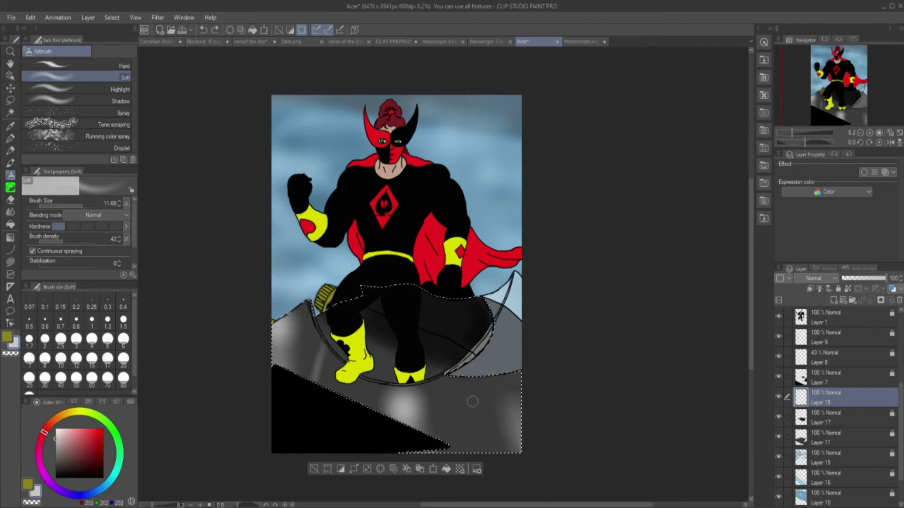
- On a new layer, hatch black Real G-Pen strokes on the lower-right ground and move the layer below the highlights
left_click(833, 300)
left_click(10, 138)
left_click(103, 478)
left_click(85, 206)
left_click_drag(460, 437, 511, 449)
key("ctrl+z")
left_click_drag(474, 438, 521, 439)
left_click_drag(837, 398, 838, 420)
- Add more black hatching to the right ground, along the foreground shadow's edge and inside the crater
left_click_drag(479, 413, 517, 416)
left_click_drag(487, 409, 518, 411)
left_click_drag(297, 370, 381, 403)
left_click_drag(348, 389, 419, 422)
left_click_drag(369, 334, 396, 349)
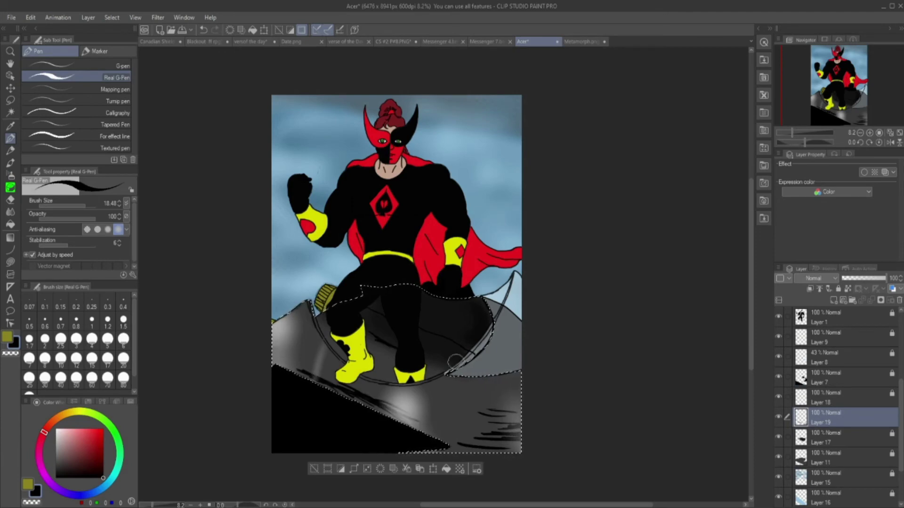
- Lock the hatching layer, select the painted area of Layer 7 and add a new layer above it
left_click(838, 288)
left_click(838, 378)
left_click(800, 377, "ctrl")
left_click(833, 300)
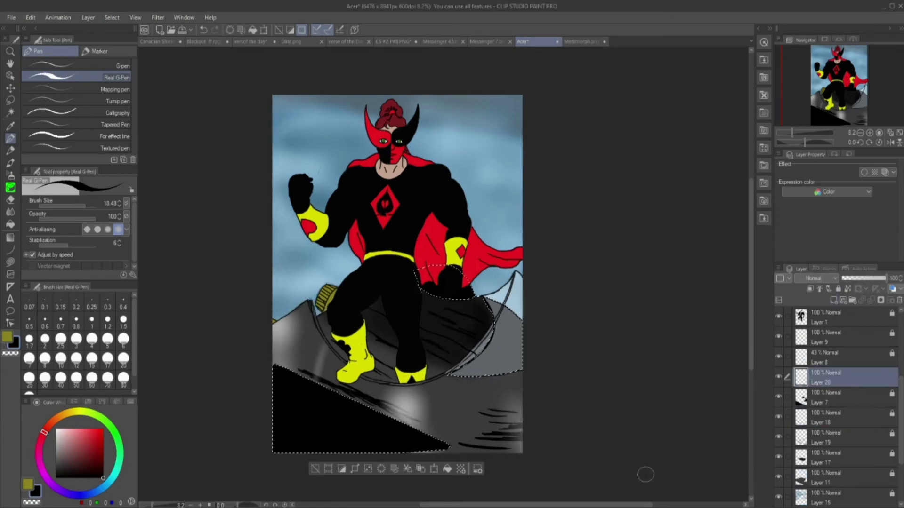
- Airbrush soft light-grey highlights over the selected black foreground and distant peak on Layer 20 at brush size 36.87
left_click(56, 434)
left_click(10, 175)
left_click(87, 206)
left_click_drag(277, 430, 301, 408)
key("ctrl+z")
left_click(90, 206)
left_click_drag(286, 374, 279, 385)
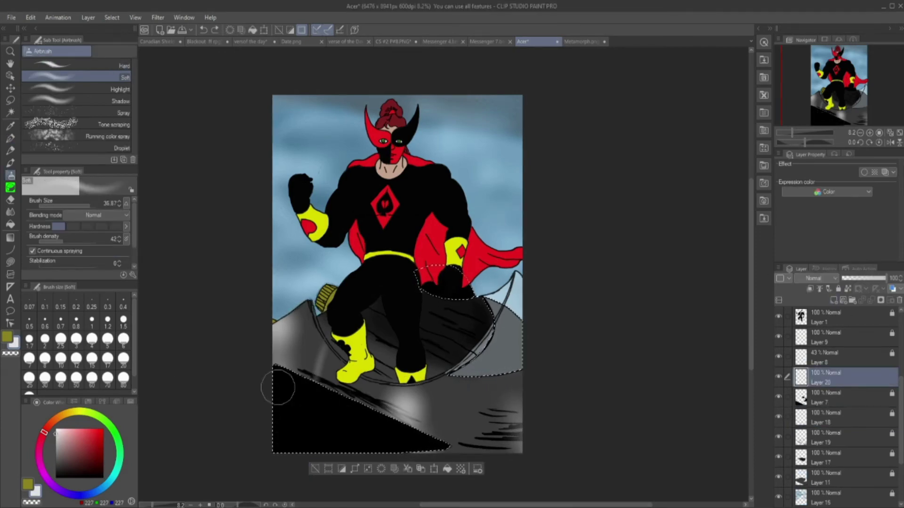
left_click_drag(283, 440, 351, 440)
left_click(494, 355, "alt")
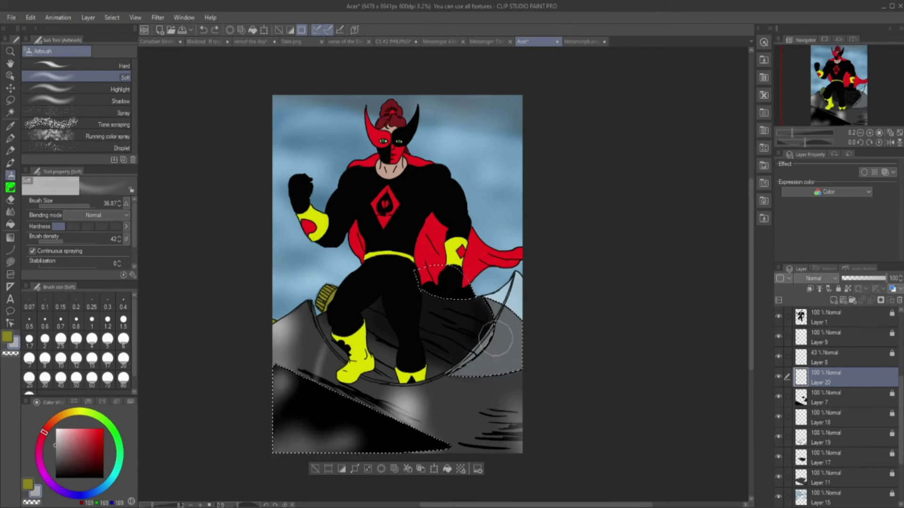
- Add a new layer, clear the selection and paint orange flame trails behind the cylinder with the FIRE colour effect brush at size 100
left_click(831, 300)
left_click(10, 187)
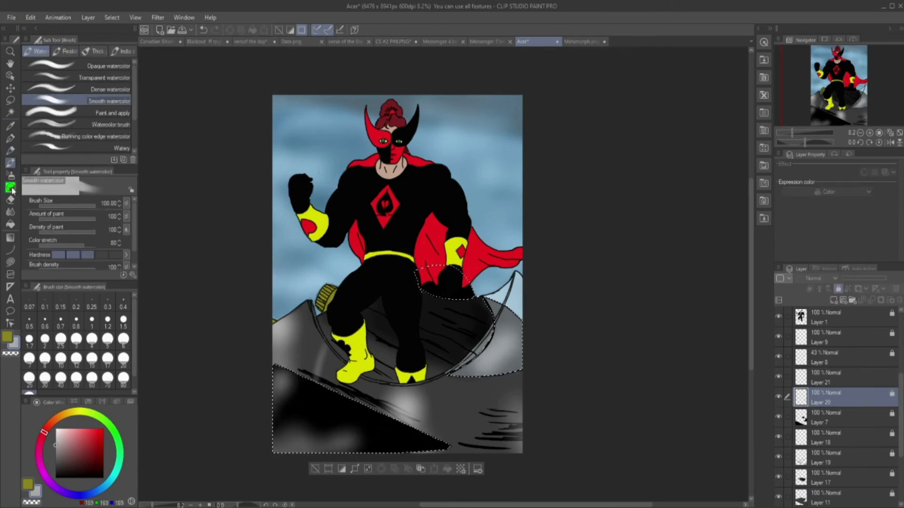
left_click(122, 76)
key("ctrl+d")
left_click(108, 115)
left_click(106, 102)
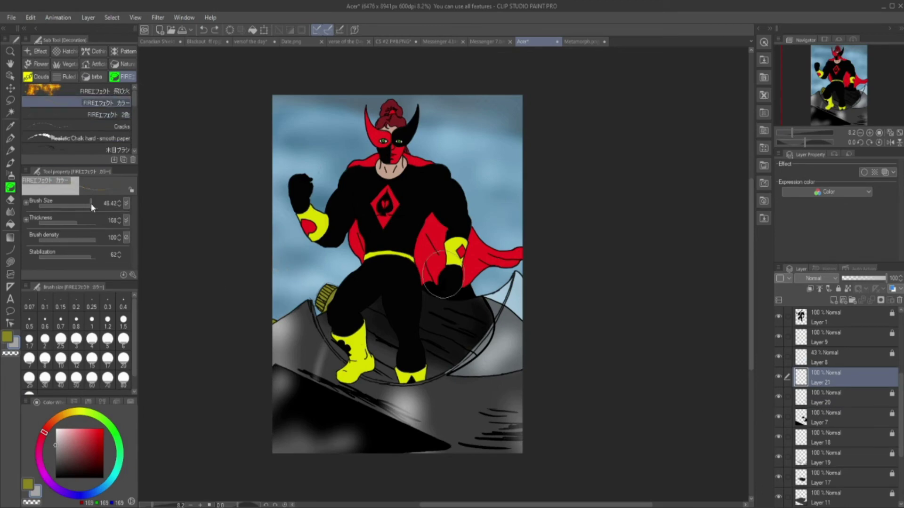
left_click_drag(275, 256, 287, 278)
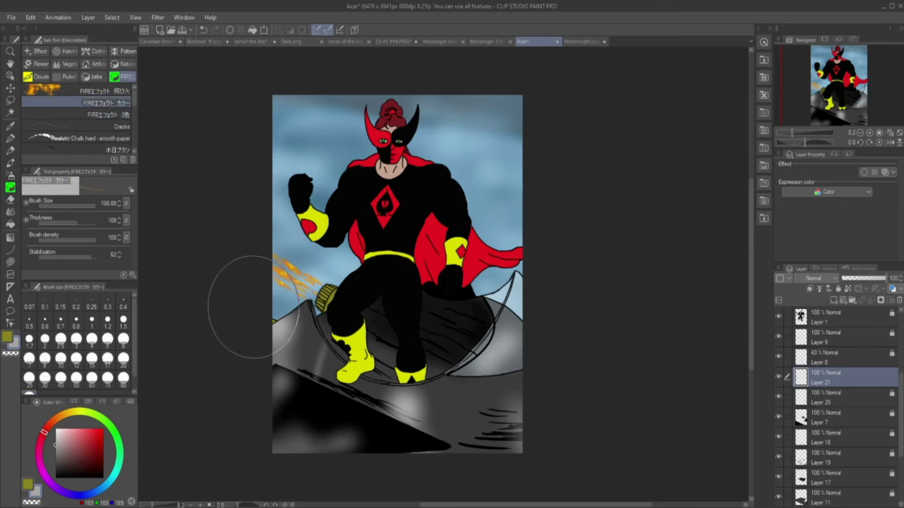
- Select the painted area of Layer 9, sample its olive colour and add two new layers above it
scroll(848, 450, "up", 2)
left_click(828, 365)
left_click(800, 365, "ctrl")
left_click(10, 126)
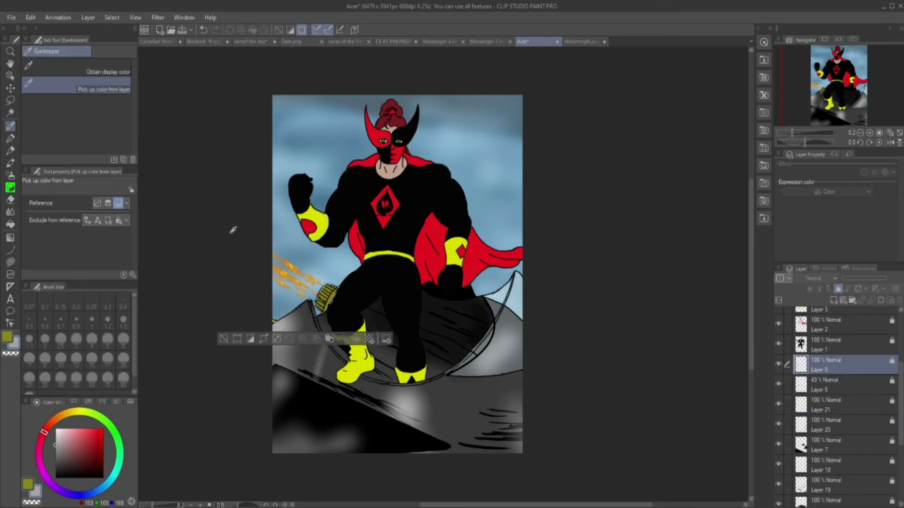
left_click(326, 299)
left_click(834, 301)
left_click(833, 300)
left_click(828, 385)
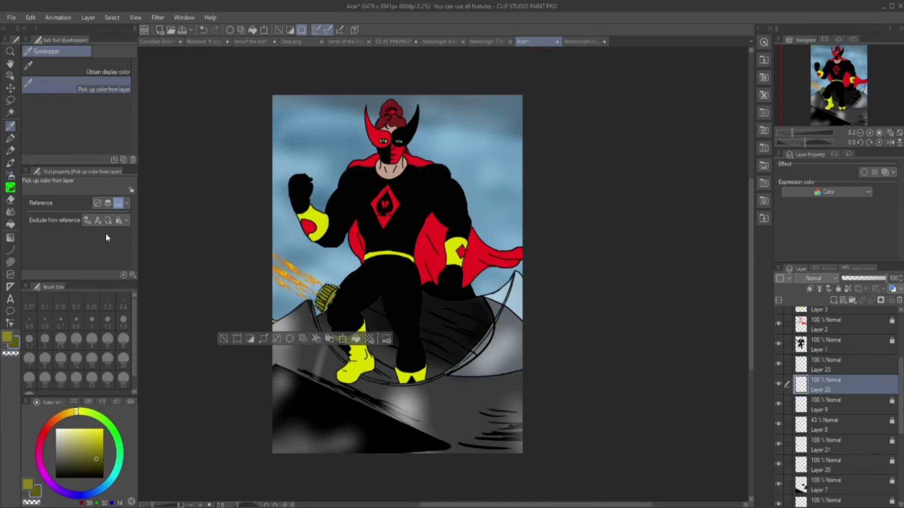
- Shade the ridged cylinder with dark olive lasso fill on Layer 22 and pale airbrush highlights on Layer 23, locking both
left_click(10, 262)
left_click(97, 464)
left_click_drag(338, 285, 325, 311)
left_click(828, 365)
left_click(97, 470)
key("b")
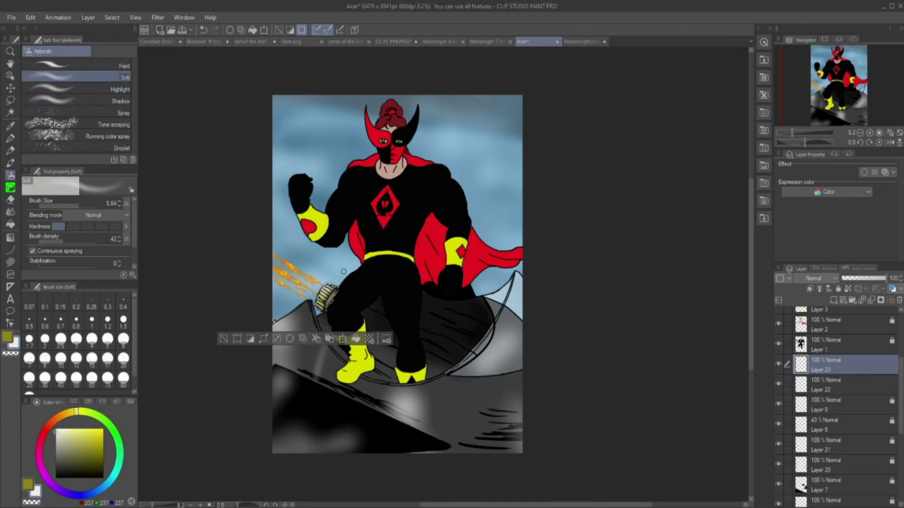
left_click(838, 289)
left_click(828, 385)
left_click(838, 289)
- Select Layer 8's painted area and airbrush white highlights over it on a new locked layer at brush size 11.66
left_click(829, 425)
left_click(800, 425, "ctrl")
left_click(833, 300)
left_click(56, 429)
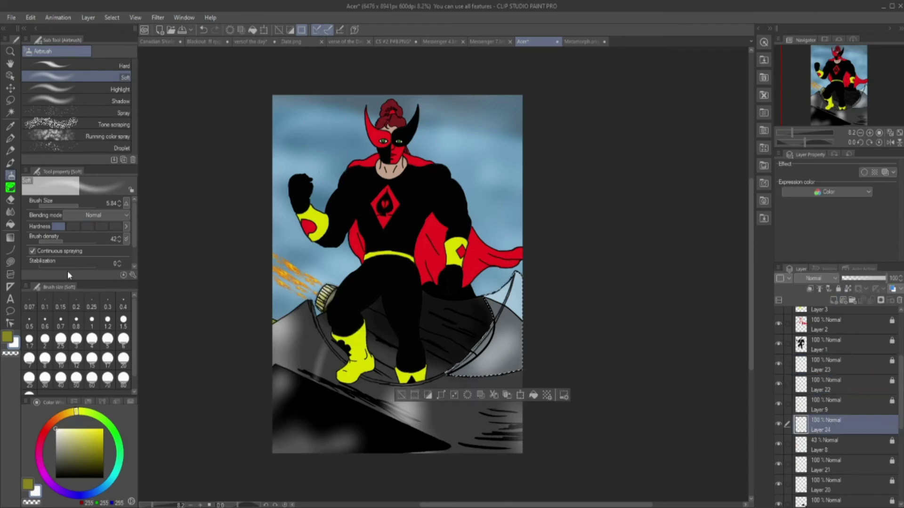
left_click(82, 206)
left_click_drag(515, 314, 486, 359)
left_click(838, 289)
- Select the black costume area of Layer 1 and airbrush grey highlights on the lowered fist and leg on a new layer at size 21.54
scroll(829, 353, "up", 1)
left_click(822, 359)
left_click(801, 357, "ctrl")
left_click(834, 300)
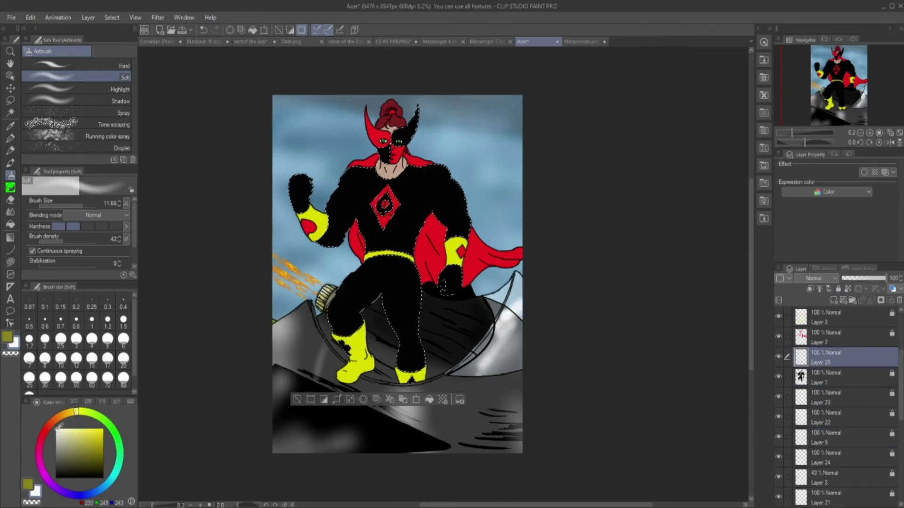
left_click(56, 455)
left_click(86, 206)
mouse_move(443, 276)
left_mouse_down()
mouse_move(448, 293)
mouse_move(410, 358)
left_mouse_up()
- Duplicate the costume highlight layer, airbrush more grey highlights on the chest, arms and mask, and lock both layers
key("ctrl+c")
key("ctrl+v")
left_click_drag(361, 187, 369, 235)
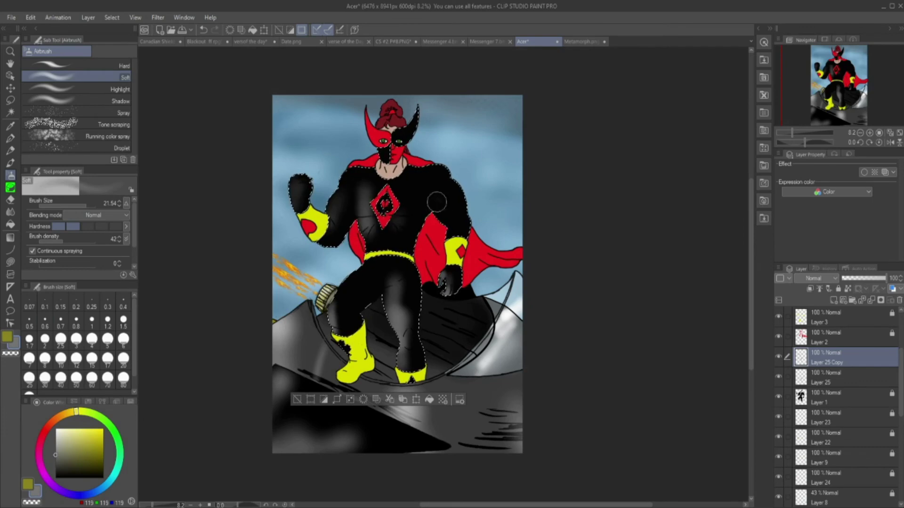
left_click_drag(435, 189, 449, 226)
mouse_move(337, 198)
left_mouse_down()
mouse_move(347, 177)
mouse_move(332, 212)
left_mouse_up()
left_click_drag(410, 132, 385, 157)
left_click(838, 289)
left_click(827, 379)
left_click(778, 376)
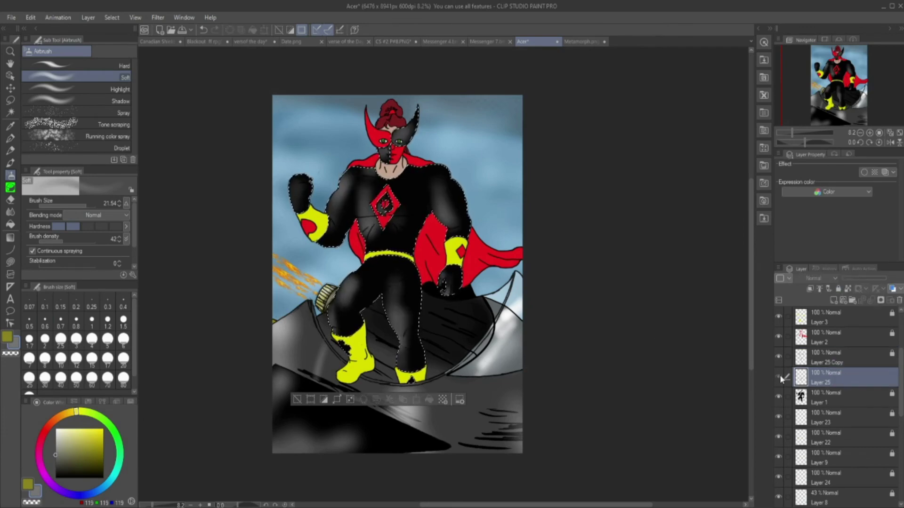
left_click(778, 376)
left_click(838, 289)
- Select the red painted area of Layer 2 and add two new layers above it
left_click(827, 340)
left_click(801, 337, "ctrl")
left_click(833, 301)
left_click(833, 300)
left_click(827, 358)
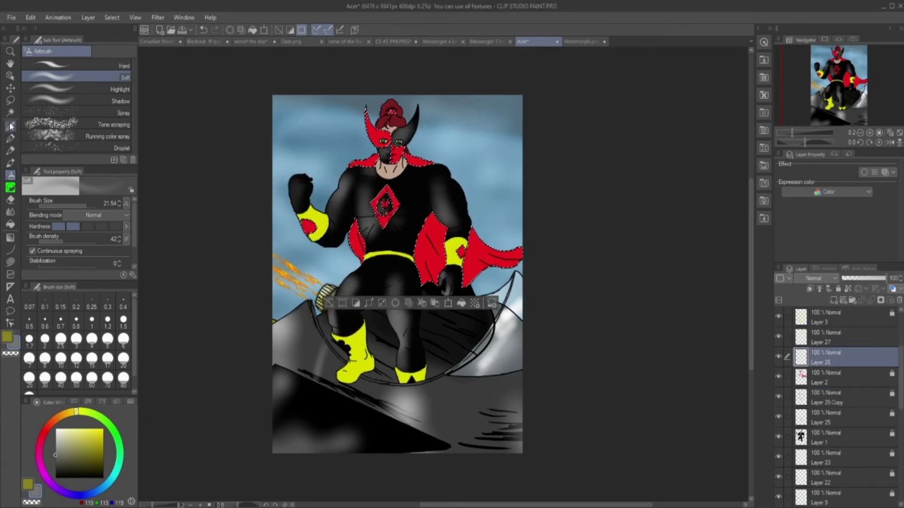
- Airbrush pink highlights on the cape, collar, chest emblem and red mask half on Layer 26, then lock the layer
left_click(10, 126)
left_click(308, 227)
left_click(80, 430)
left_click(11, 175)
mouse_move(429, 224)
left_mouse_down()
mouse_move(419, 247)
mouse_move(433, 280)
left_mouse_up()
left_click_drag(475, 245, 518, 261)
left_click_drag(357, 223, 361, 259)
left_click_drag(423, 163, 408, 156)
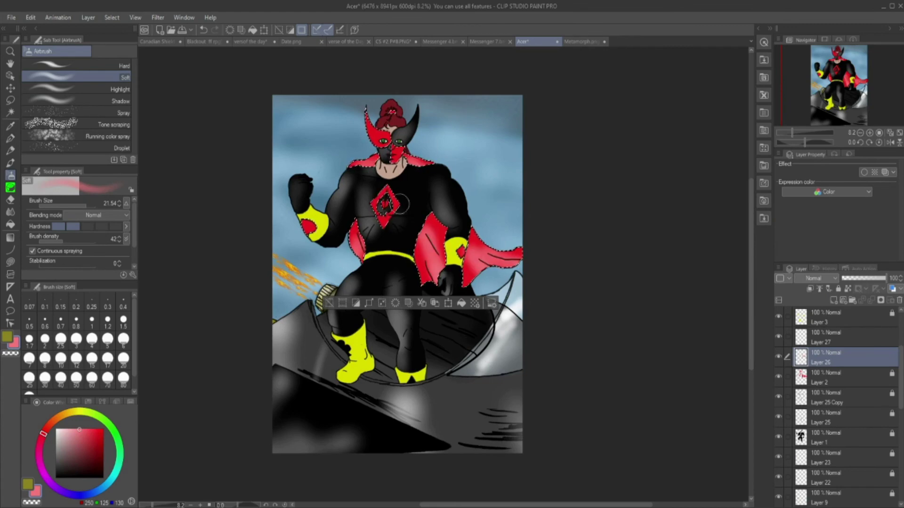
left_click_drag(386, 188, 385, 226)
left_click_drag(367, 112, 379, 144)
left_click(838, 289)
- Sample the costume's red, darken it and lasso-fill shadows on the cape on Layer 27
left_click(827, 378)
left_click(11, 126)
left_click(309, 227)
left_click(97, 448)
left_click(826, 337)
left_click(11, 262)
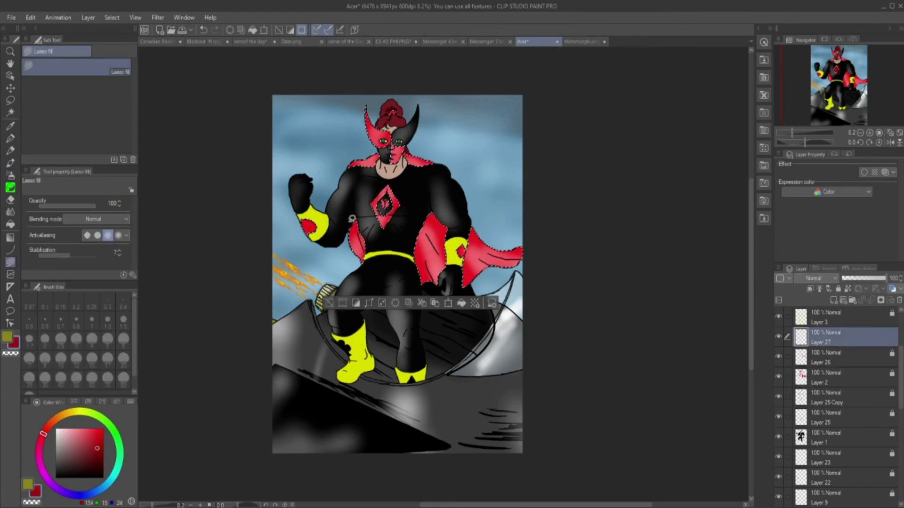
left_click_drag(465, 273, 473, 232)
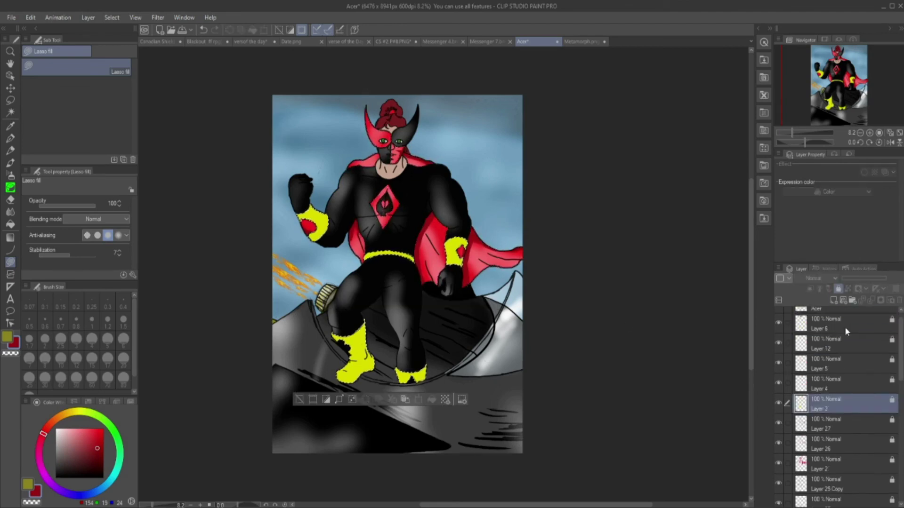
- Lasso-fill dark olive shadows on the yellow boots, cuffs and belt on Layer 28, then lock the layer
left_click_drag(352, 383, 365, 324)
left_click_drag(308, 237, 326, 236)
left_click_drag(404, 255, 415, 261)
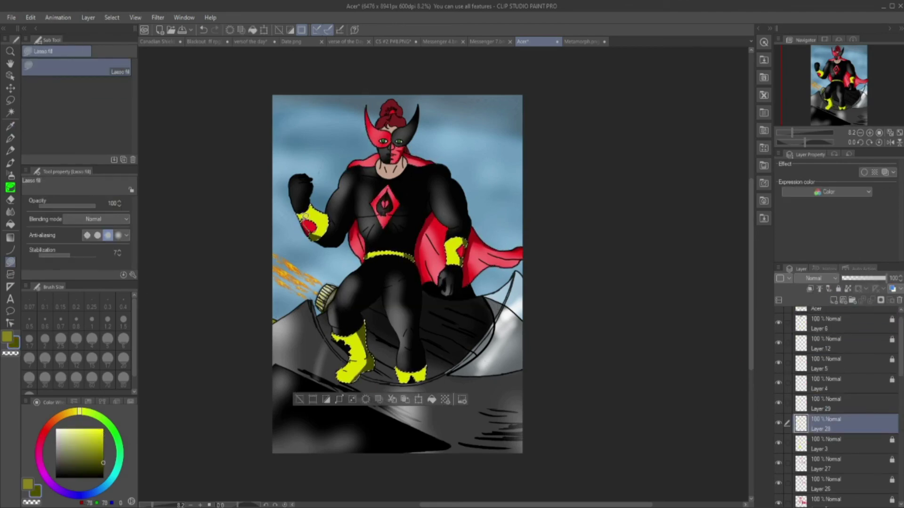
left_click_drag(465, 239, 461, 265)
left_click_drag(413, 377, 426, 367)
mouse_move(362, 329)
left_mouse_down()
mouse_move(368, 358)
mouse_move(349, 383)
mouse_move(351, 339)
left_mouse_up()
left_click(838, 289)
- Airbrush pale yellow highlights on the belt and cuff on Layer 29 at brush size 21.54
left_click(69, 429)
left_click(11, 175)
left_click(829, 404)
left_click_drag(369, 257, 403, 255)
left_click_drag(449, 243, 451, 262)
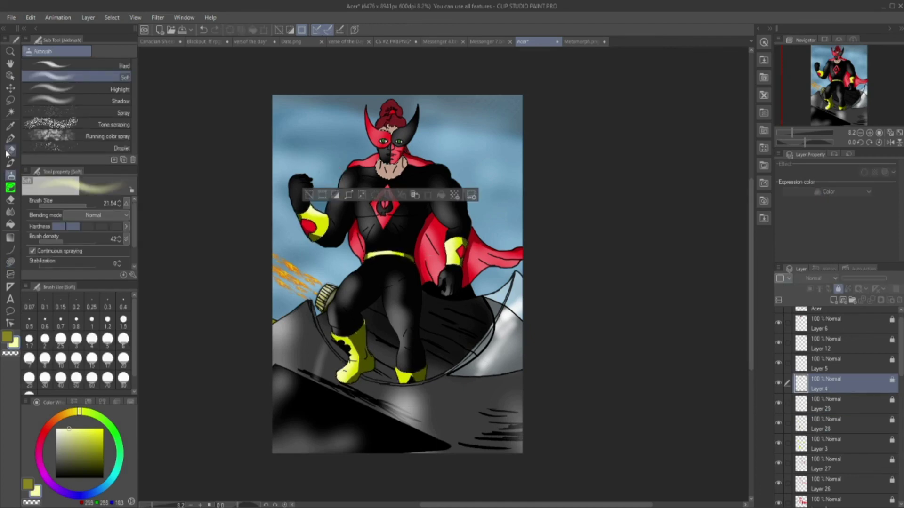
- Lasso-fill shadows on the face and neck skin on Layer 30 and airbrush pale highlights on Layer 31, locking both
left_click_drag(393, 123, 400, 141)
left_click_drag(398, 179, 391, 141)
left_click(838, 289)
left_click(828, 384)
left_click(59, 432)
left_click(10, 175)
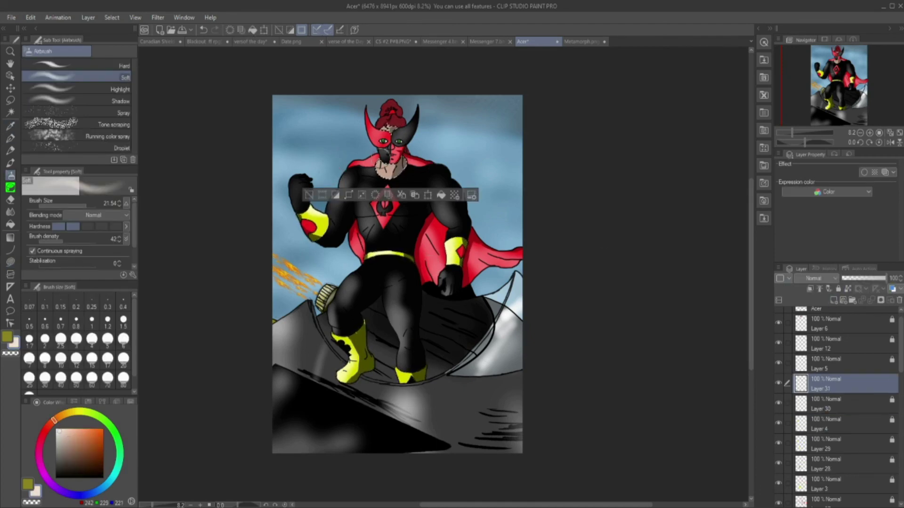
left_click(838, 289)
- Select the hair area of Layer 6 and lasso-fill dark red shadows on the hair on Layer 32
left_click(828, 363)
left_click(800, 324, "ctrl")
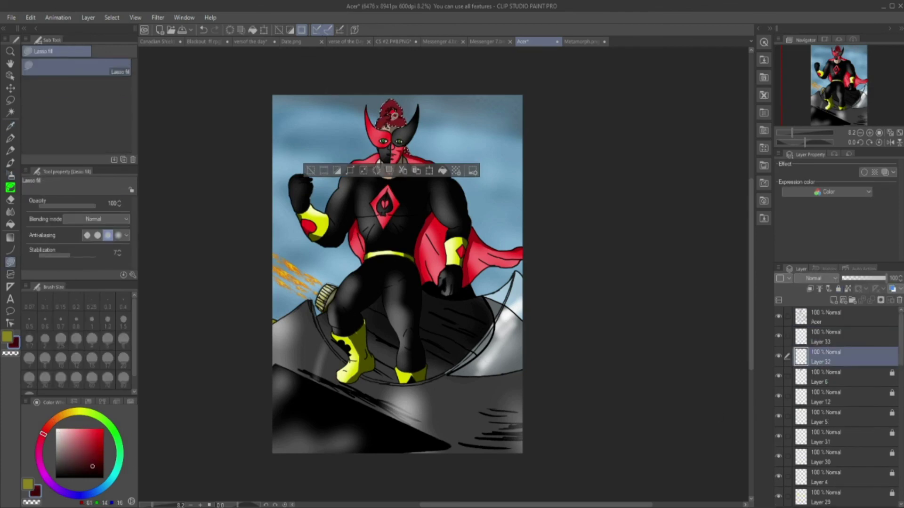
mouse_move(406, 149)
left_mouse_down()
mouse_move(381, 113)
mouse_move(416, 96)
left_mouse_up()
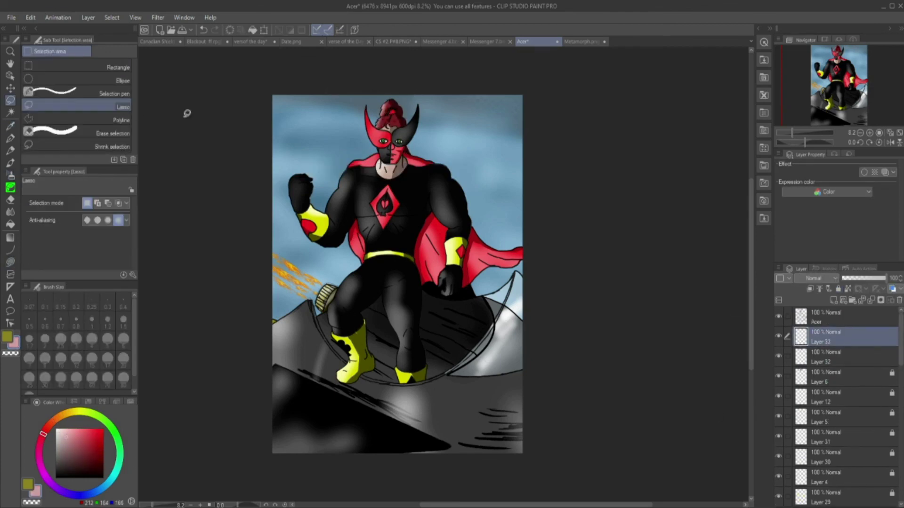